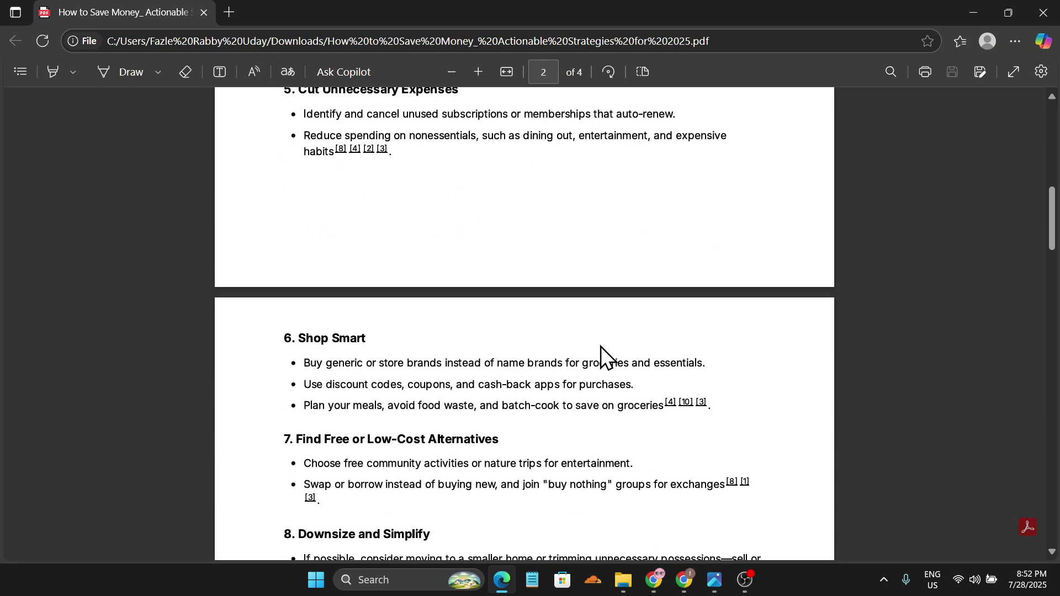
# Switch to the Photos app and examine the sleep and Unlock Your Financial Future infographic screenshots, overall and up close
pyautogui.hotkey('alt', 'Tab')
pyautogui.scroll(2, 579, 338)
pyautogui.moveTo(581, 160); pyautogui.dragTo(588, 376)
pyautogui.scroll(3, 601, 356)
pyautogui.scroll(-4, 601, 356)
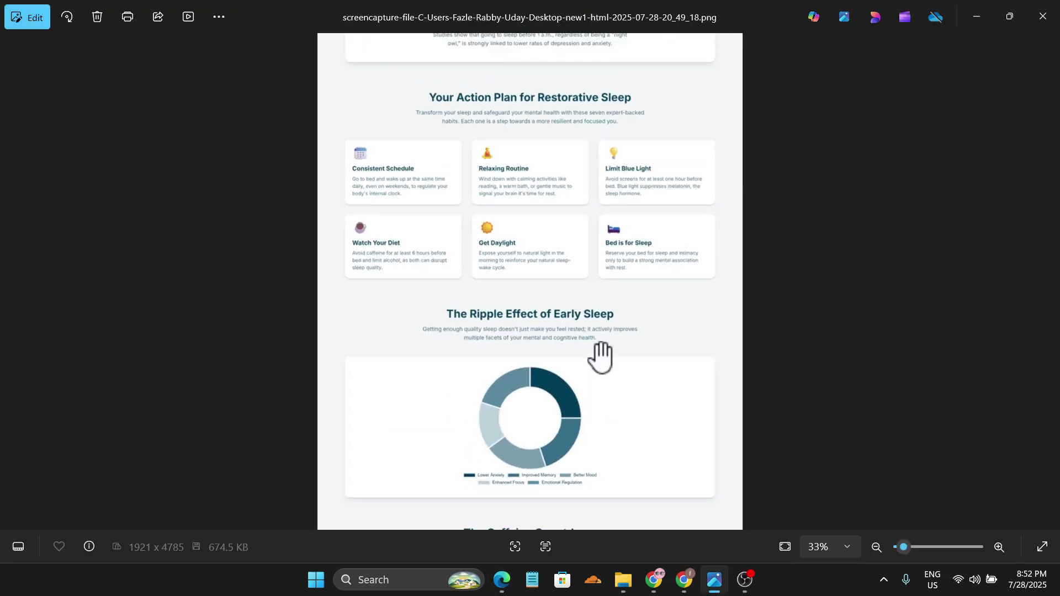
pyautogui.click(1047, 281)
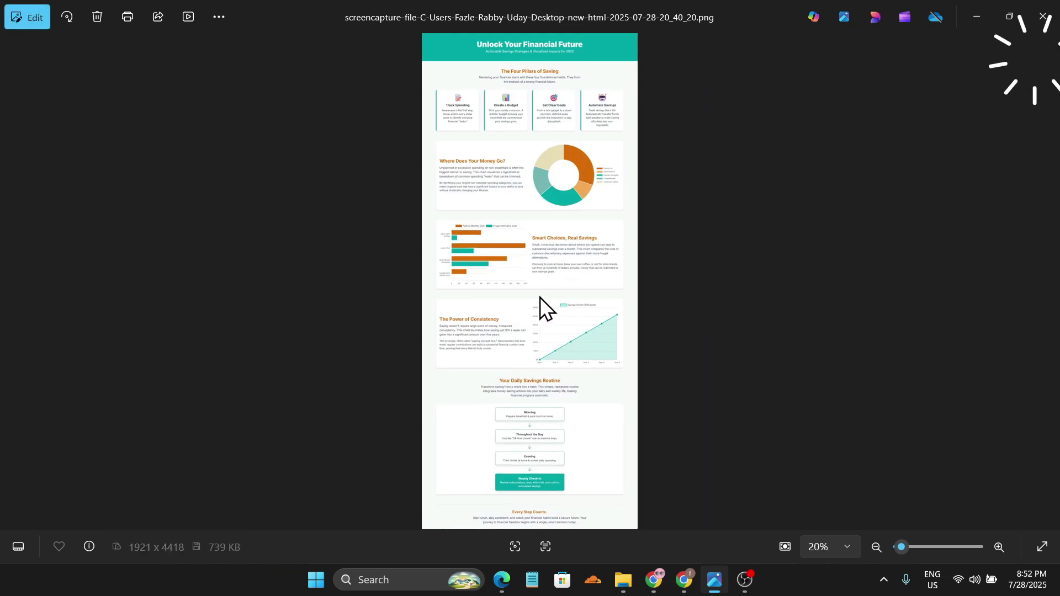
pyautogui.scroll(5, 545, 307)
pyautogui.scroll(10, 630, 276)
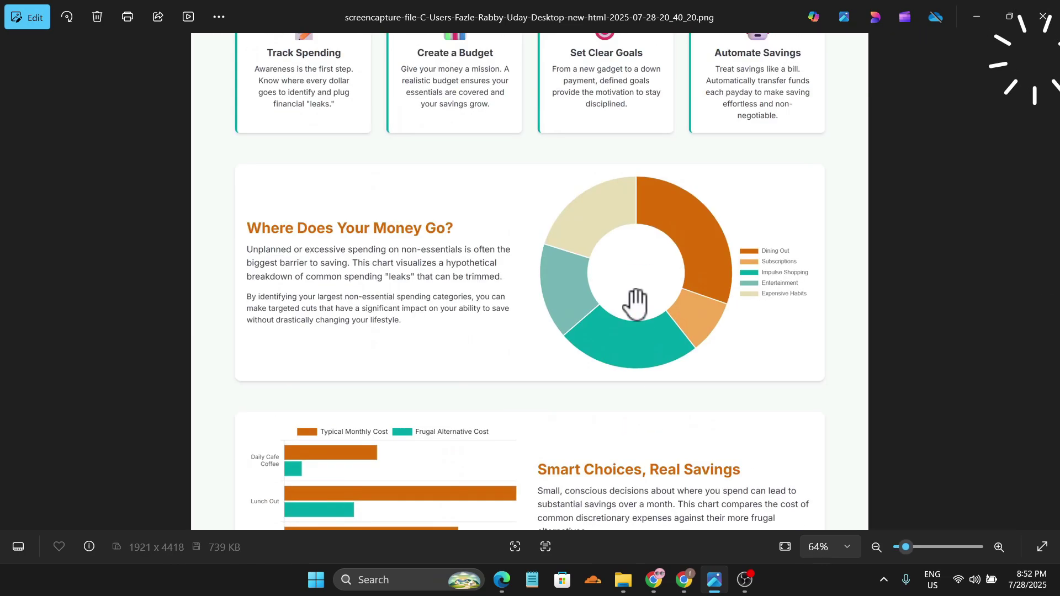
pyautogui.scroll(-2, 646, 359)
pyautogui.scroll(-3, 649, 379)
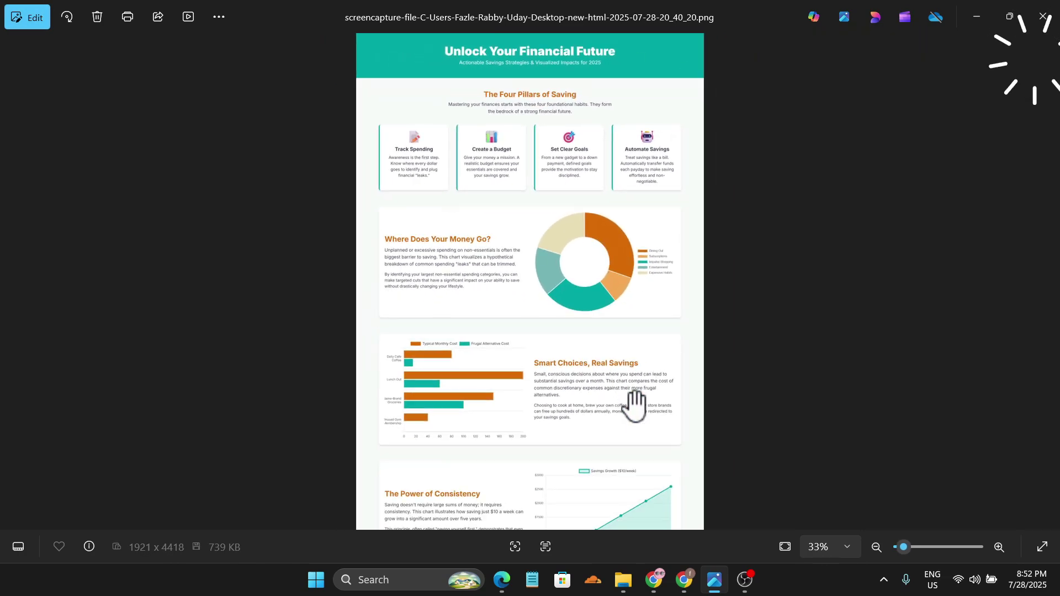
pyautogui.scroll(-1, 605, 332)
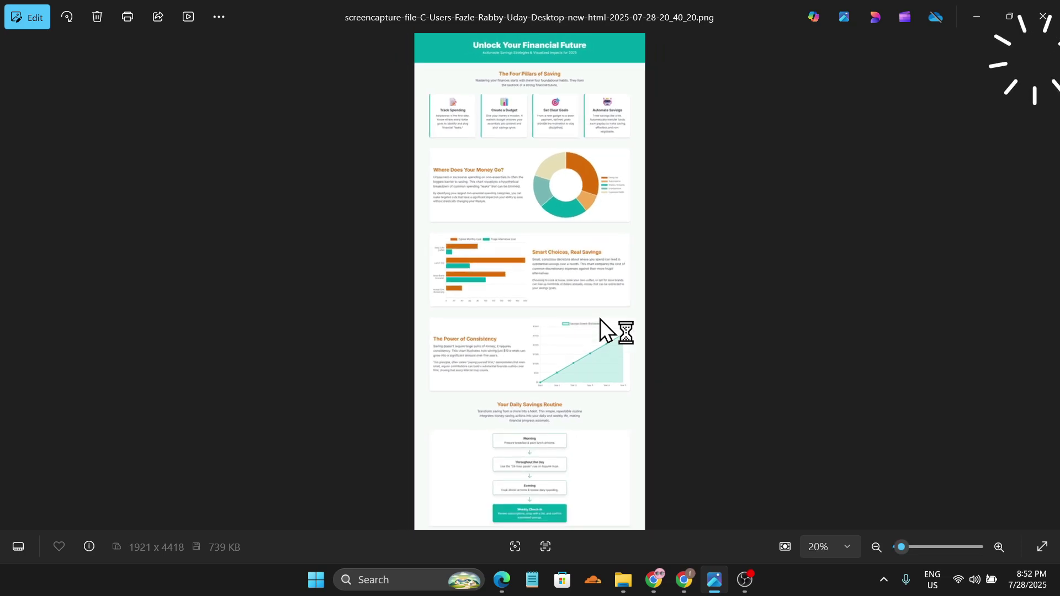
pyautogui.scroll(4, 603, 331)
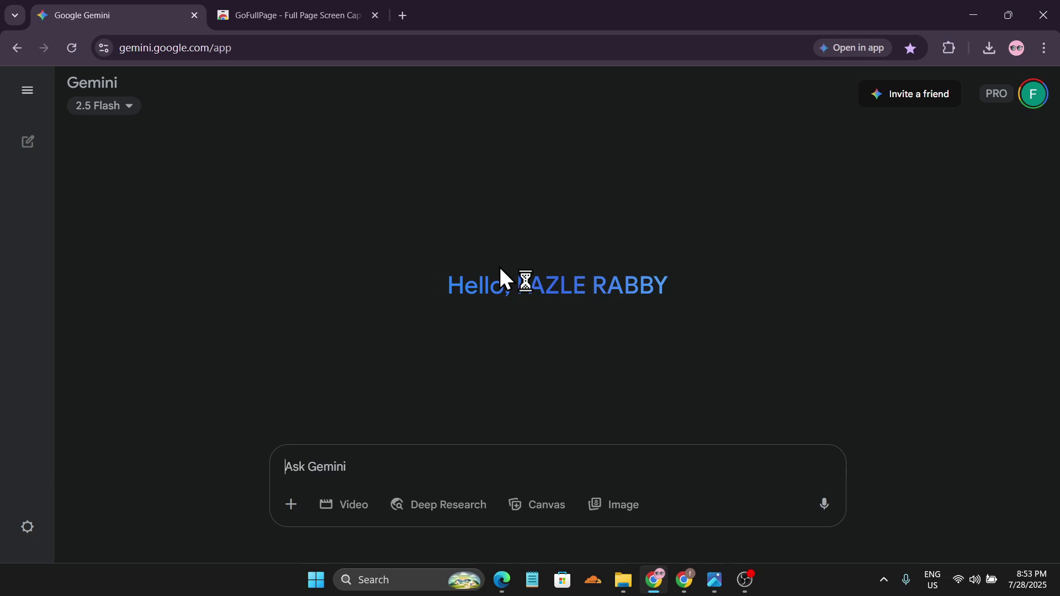
# Send the prompt "open this in canvas" with Canvas enabled and How to Save Money_ Actionable Strategies for 2025.pdf attached from Downloads
pyautogui.click(538, 506)
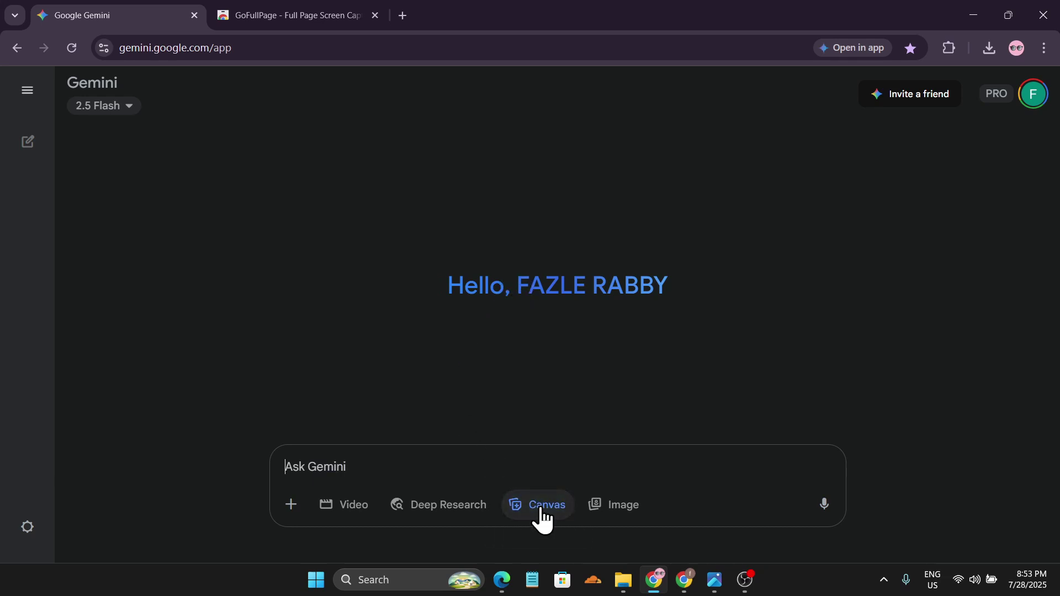
pyautogui.click(293, 515)
pyautogui.click(337, 406)
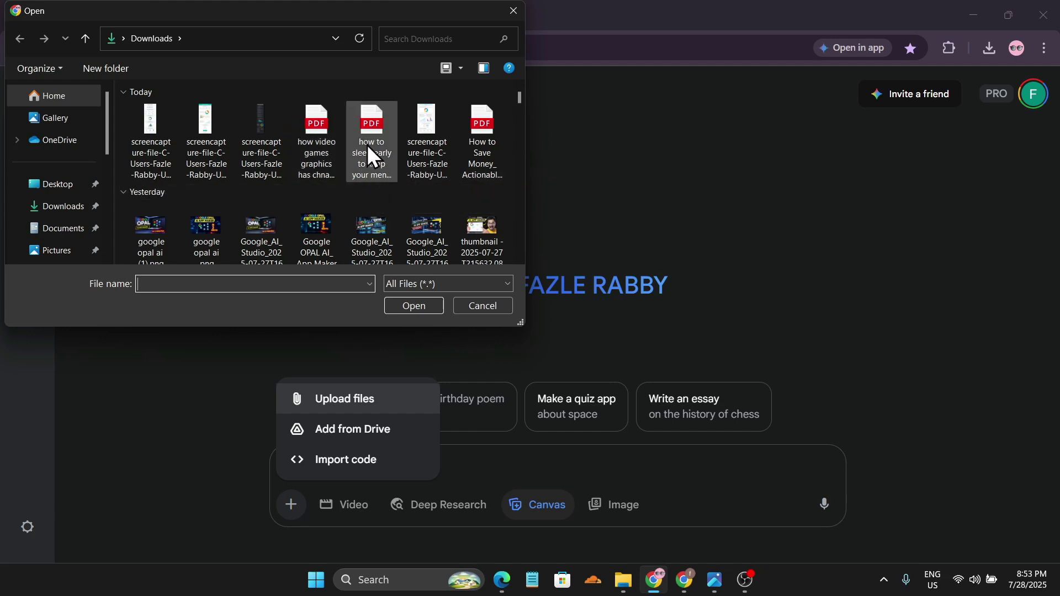
pyautogui.click(481, 149)
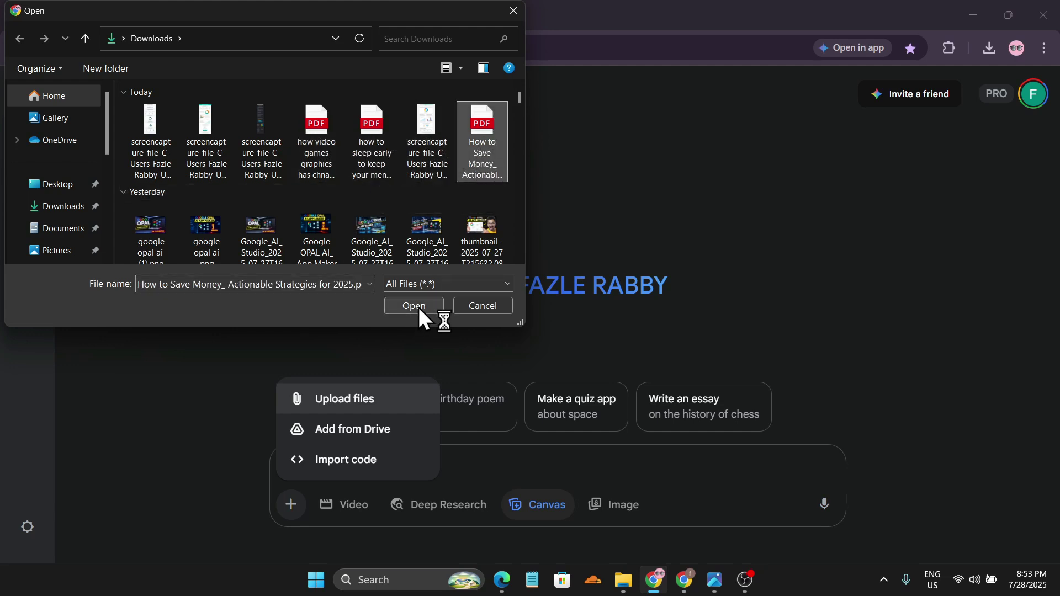
pyautogui.click(418, 308)
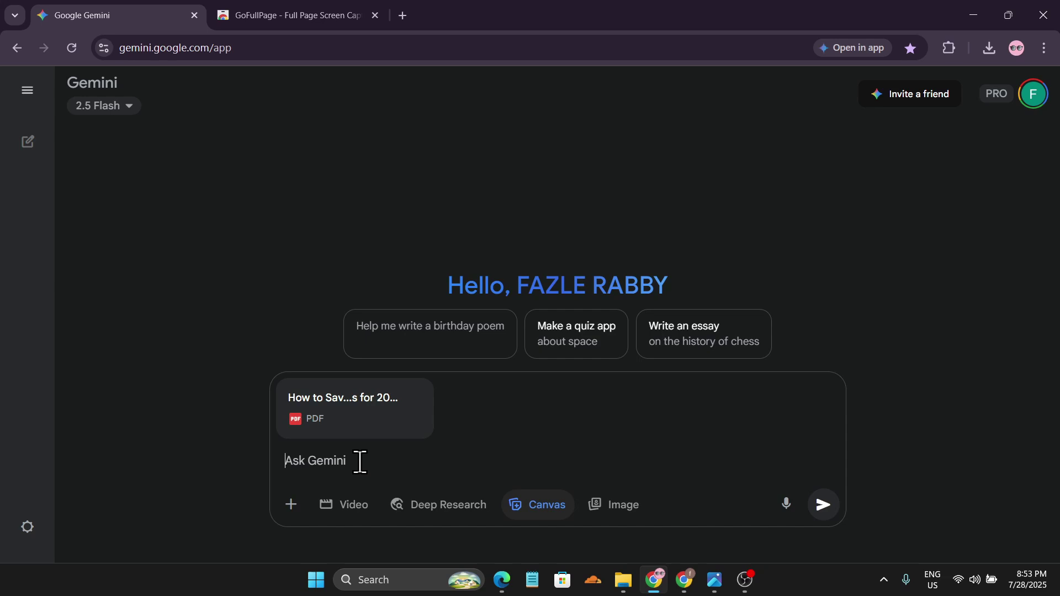
pyautogui.write('open this in canvas')
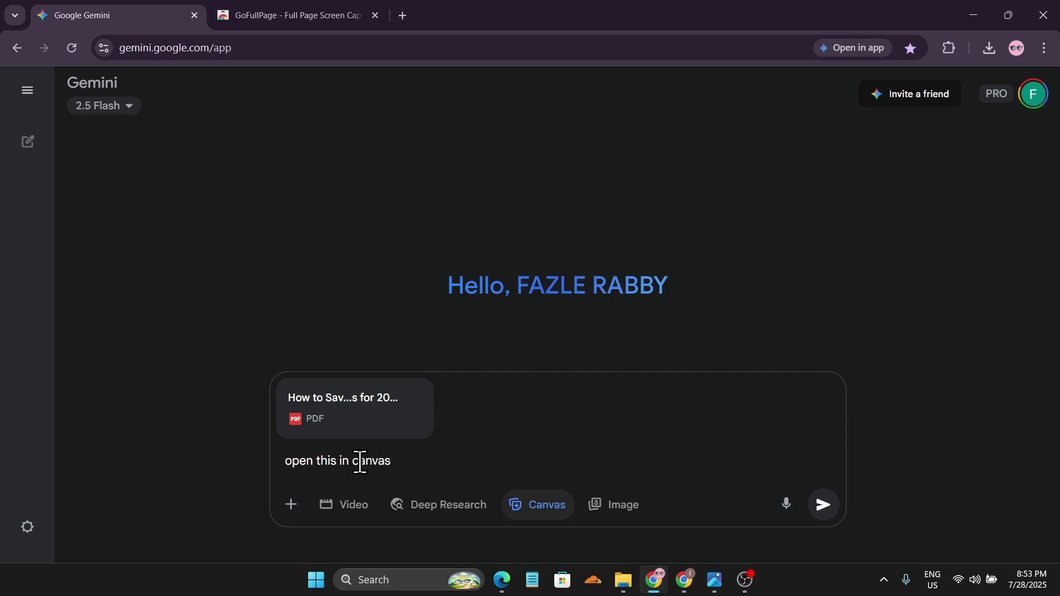
pyautogui.click(825, 506)
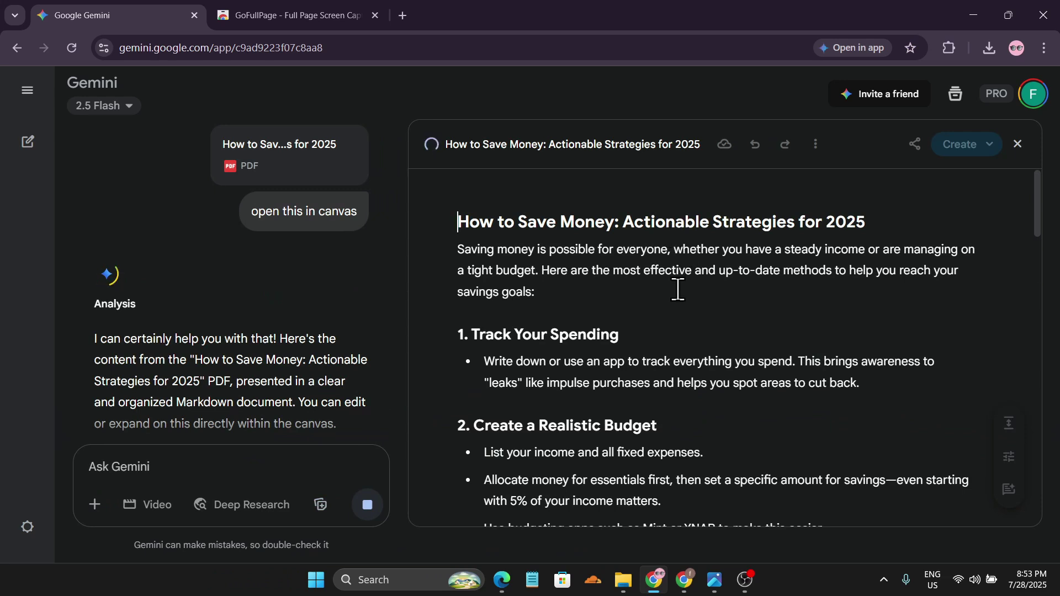
# Look through the money-saving document in the canvas and generate an infographic from it
pyautogui.scroll(-15, 698, 325)
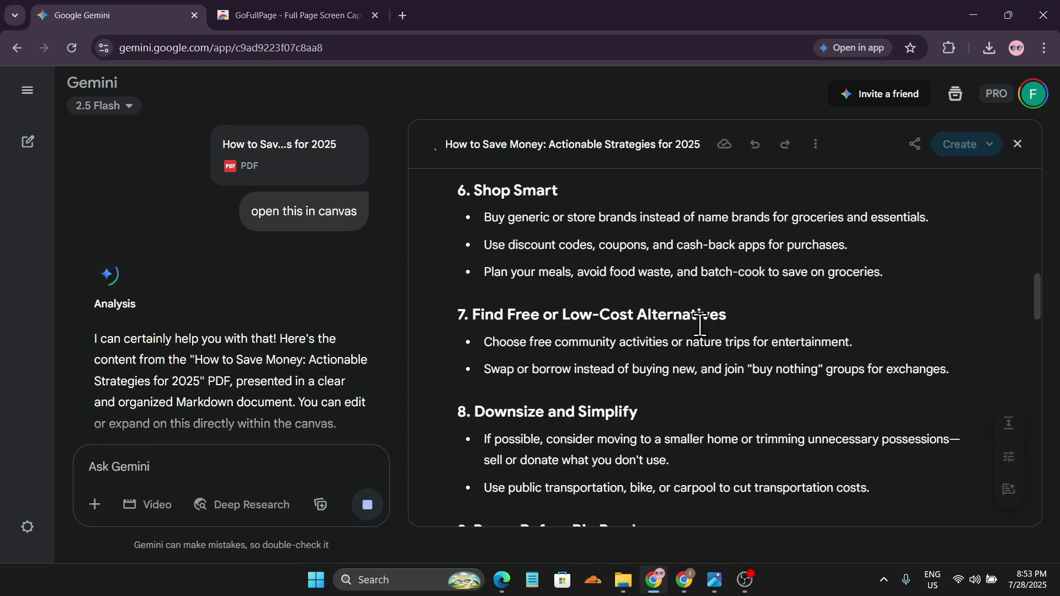
pyautogui.scroll(-20, 699, 325)
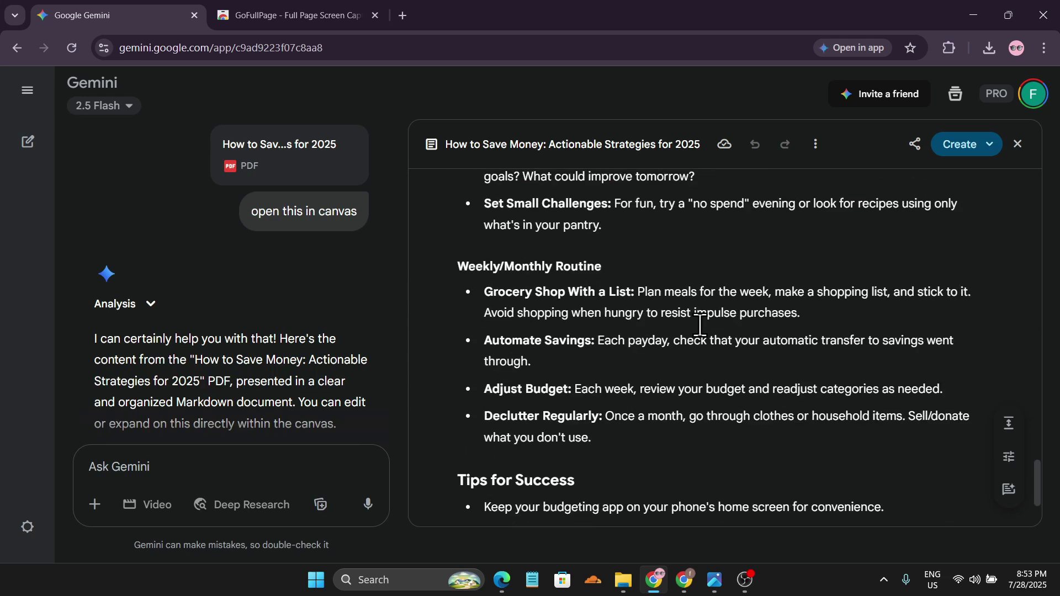
pyautogui.click(975, 146)
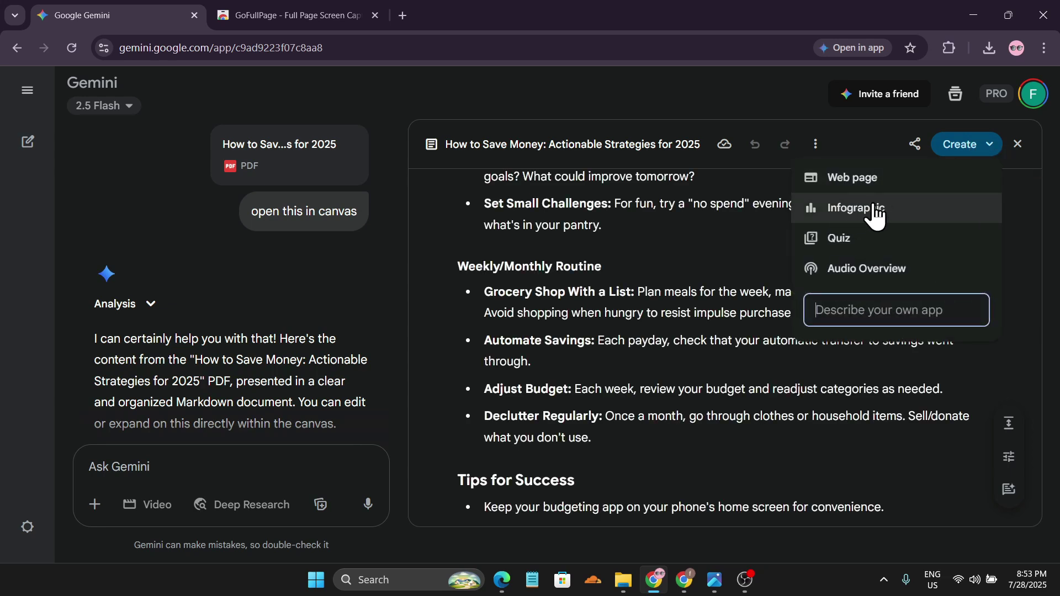
pyautogui.click(865, 215)
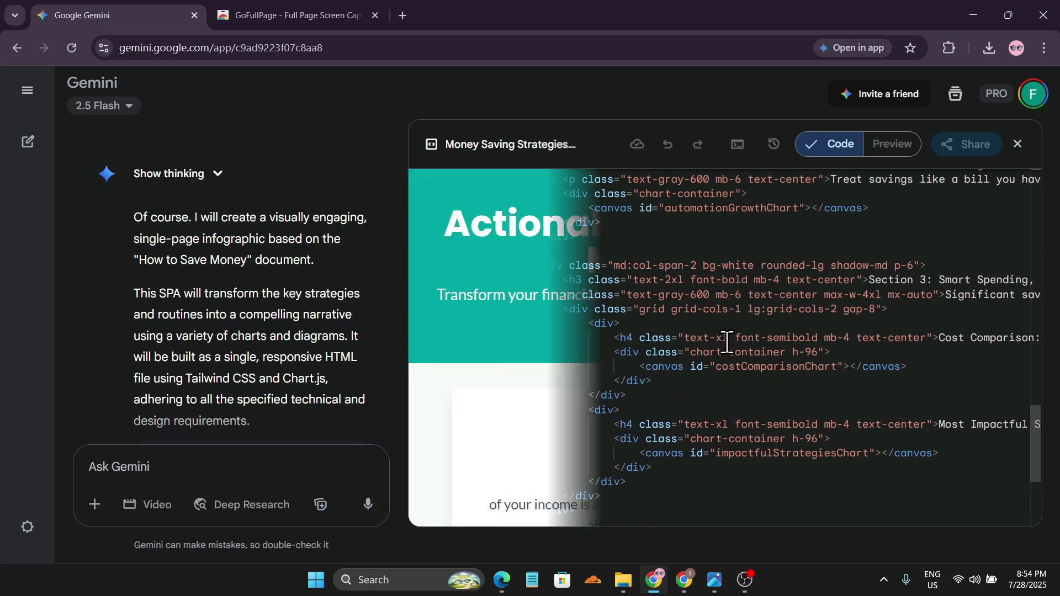
# Examine the generated infographic's preview from start to end, including its charts, daily routine and text sections
pyautogui.scroll(-15, 777, 339)
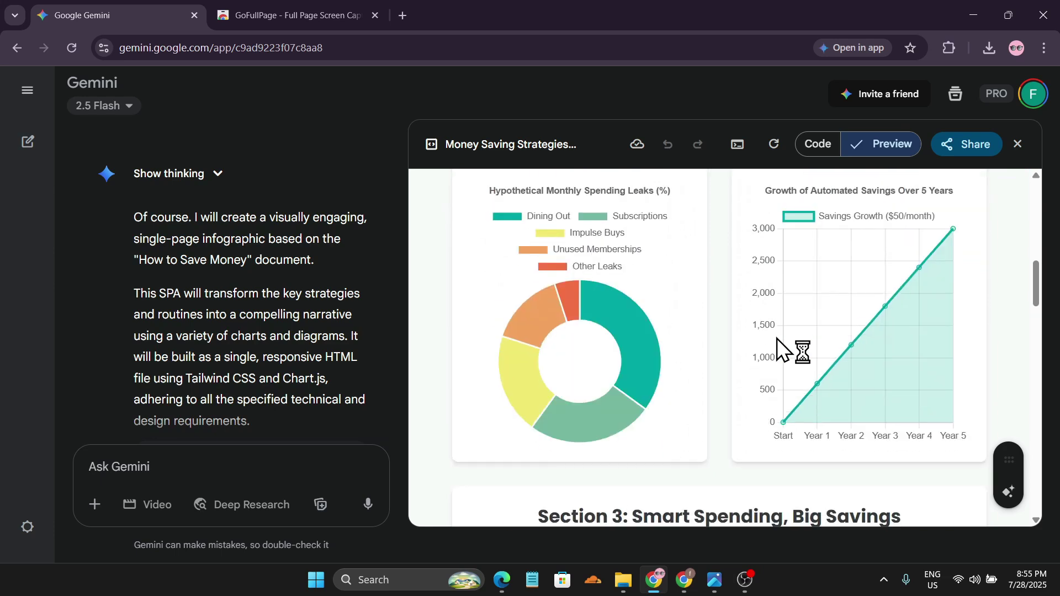
pyautogui.scroll(-10, 777, 339)
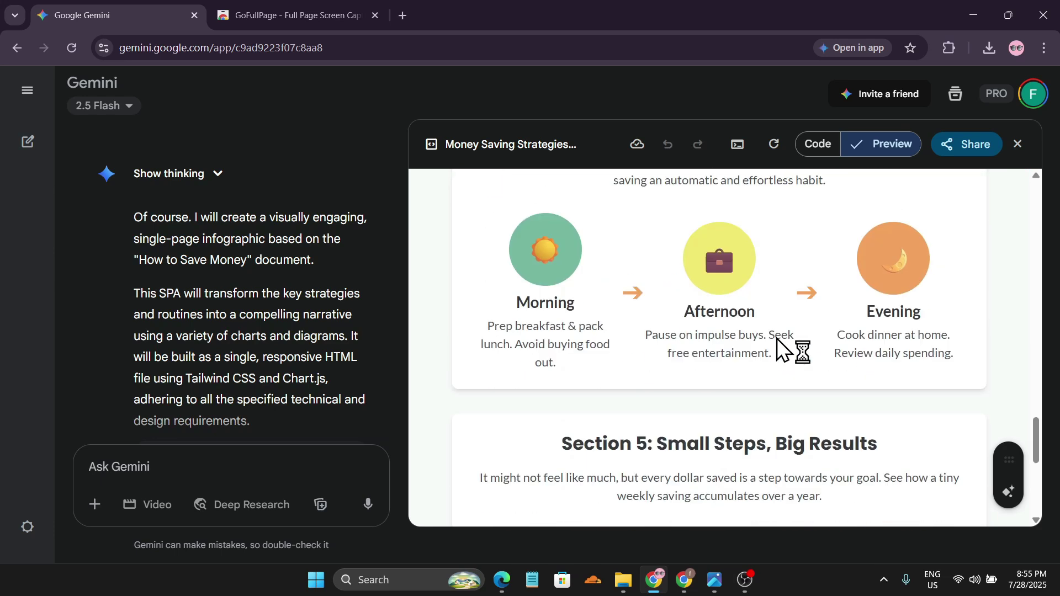
pyautogui.scroll(-5, 776, 339)
pyautogui.scroll(8, 777, 339)
pyautogui.scroll(10, 777, 339)
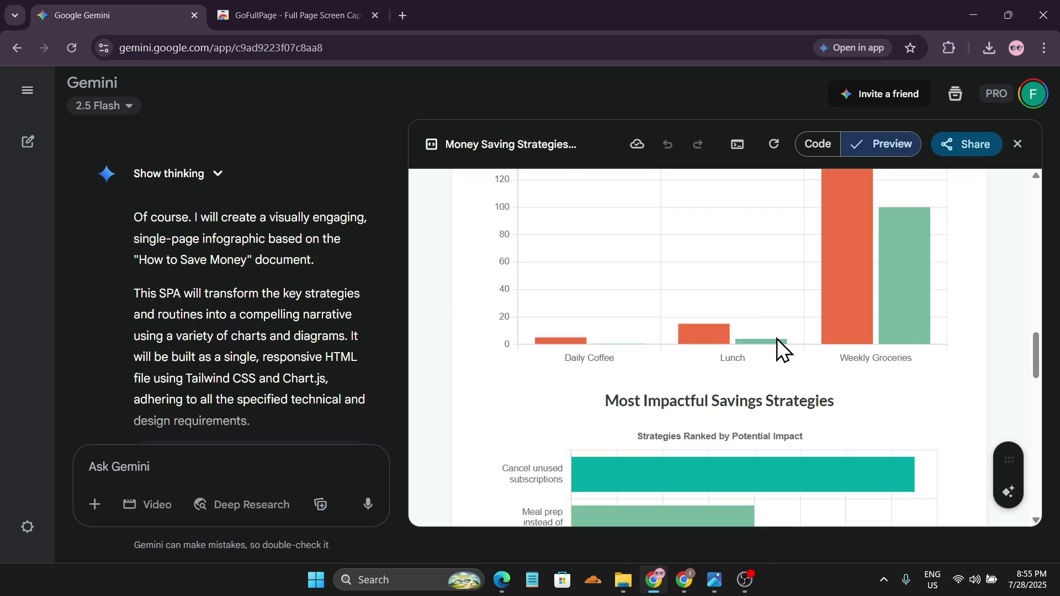
pyautogui.scroll(8, 777, 339)
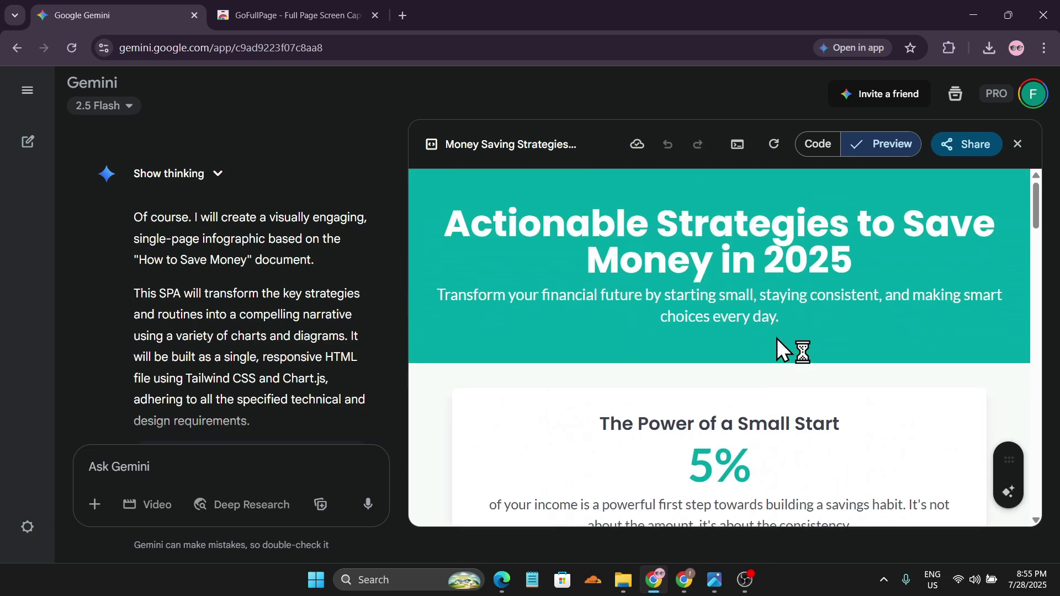
pyautogui.scroll(-10, 777, 339)
pyautogui.scroll(6, 777, 339)
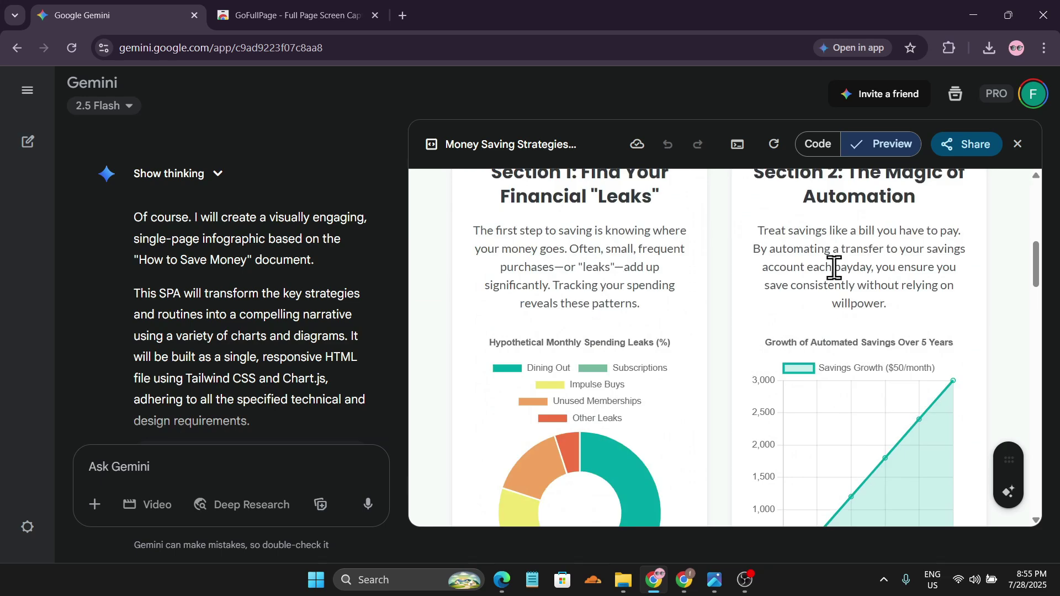
# Show the infographic's source code and copy all of it
pyautogui.click(819, 153)
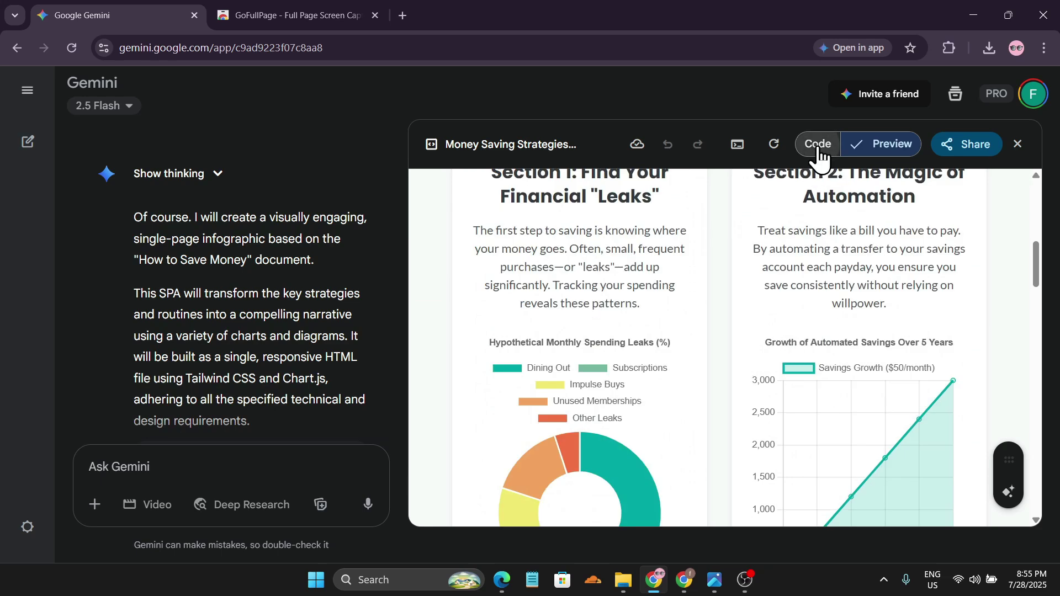
pyautogui.click(671, 293)
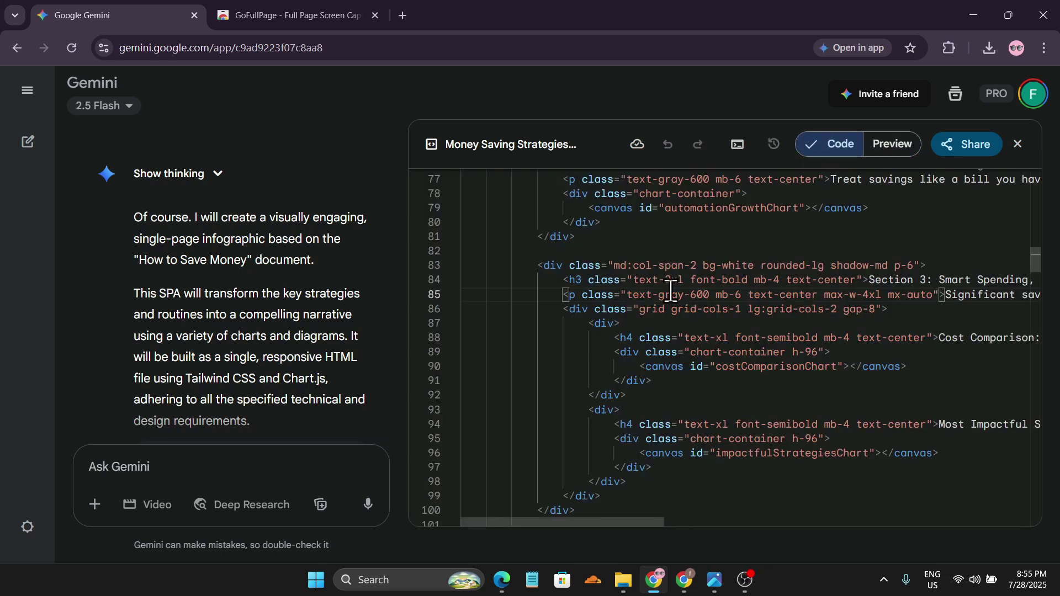
pyautogui.hotkey('ctrl', 'a')
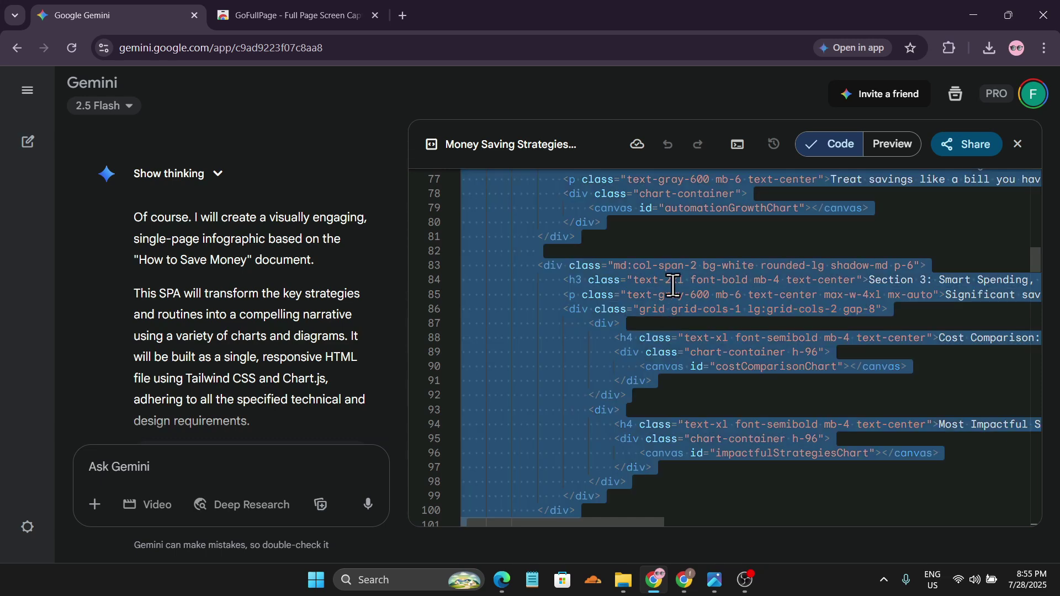
# Create a new text document on the desktop and paste the copied infographic code into it
pyautogui.click(974, 15)
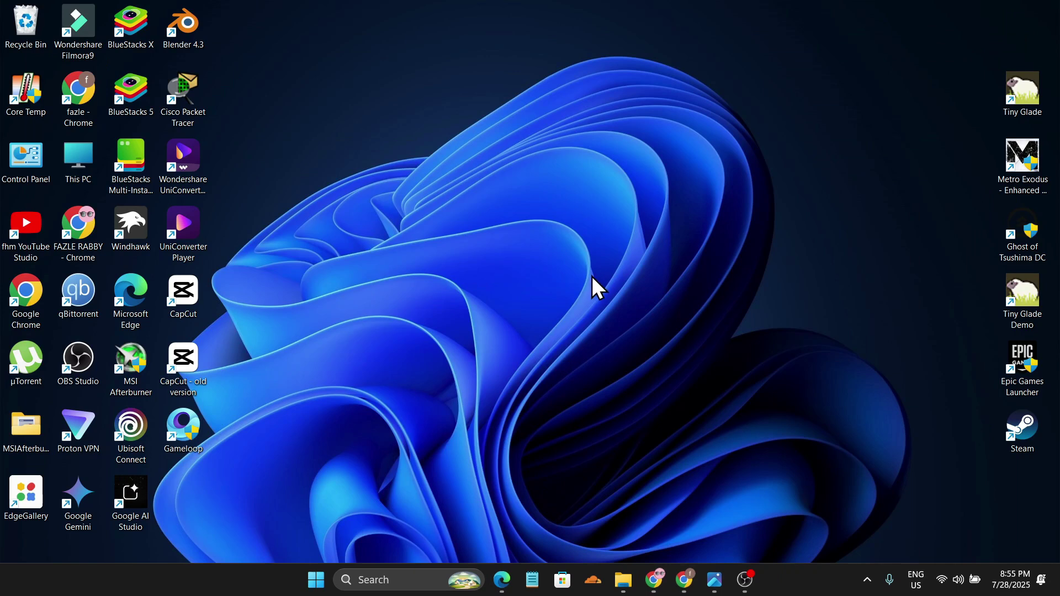
pyautogui.rightClick(489, 174)
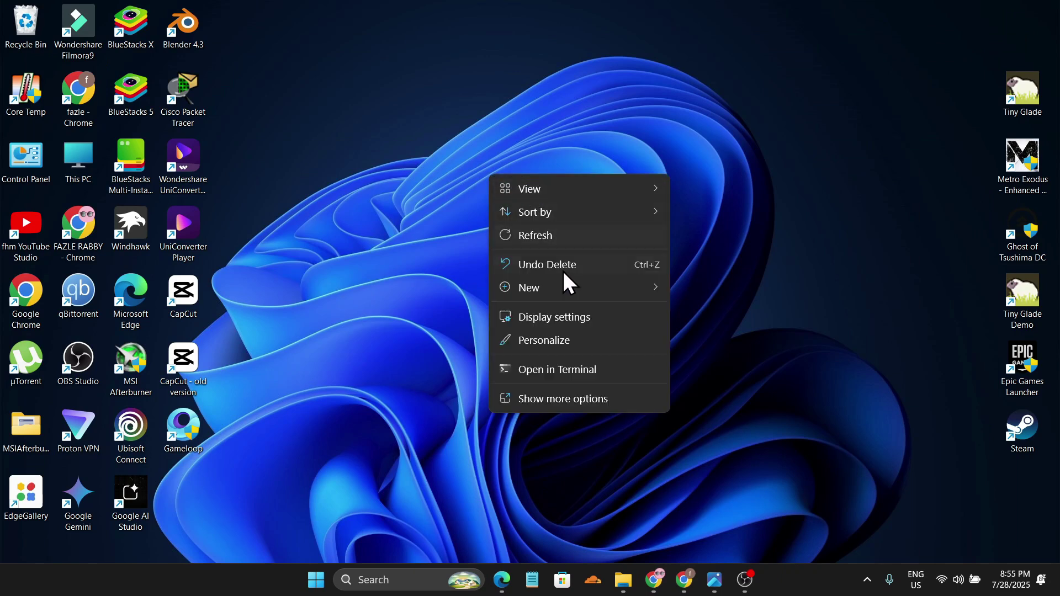
pyautogui.moveTo(572, 286)
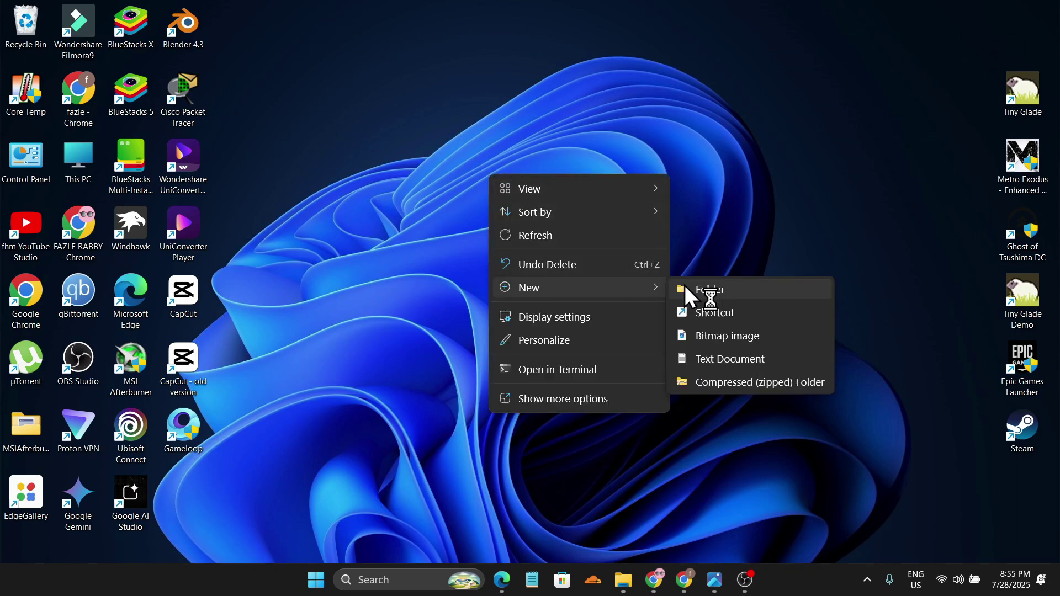
pyautogui.click(720, 359)
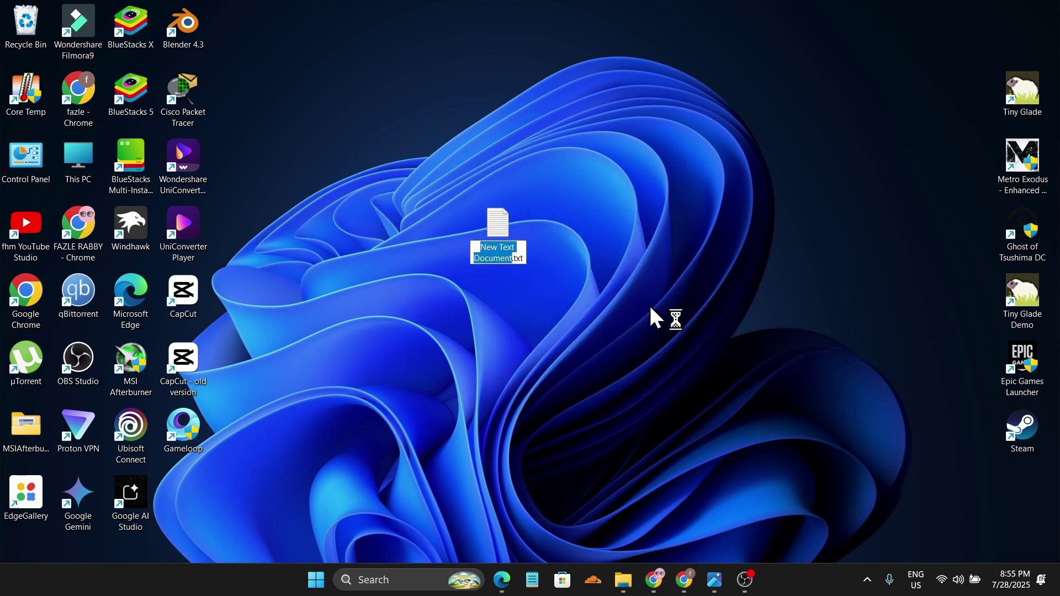
pyautogui.doubleClick(499, 228)
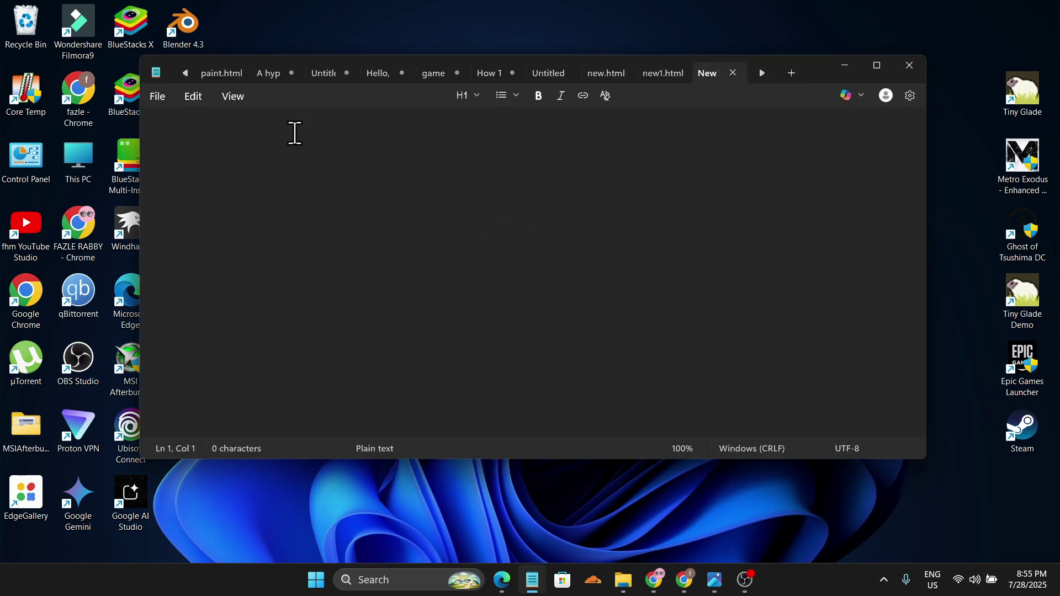
pyautogui.hotkey('ctrl', 'v')
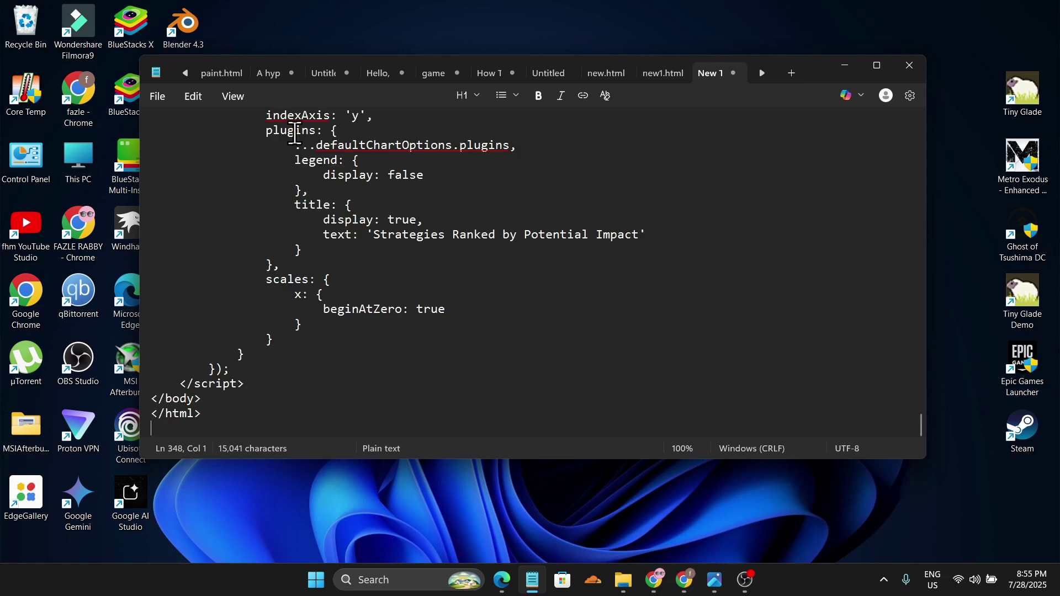
# Save the pasted code to the desktop as a web page file named New Text Document.html
pyautogui.click(162, 98)
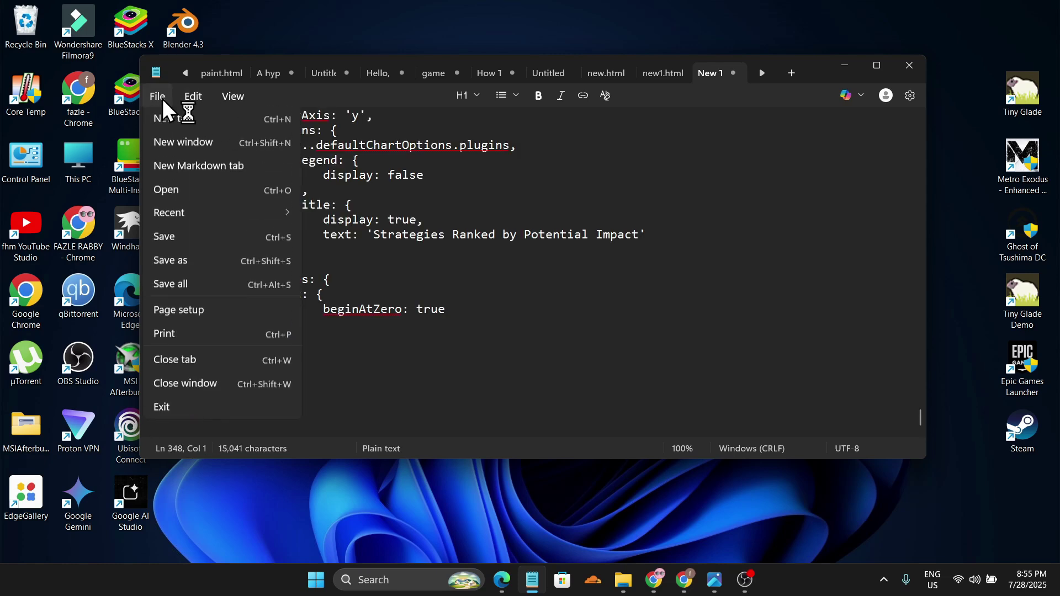
pyautogui.click(196, 259)
pyautogui.click(343, 282)
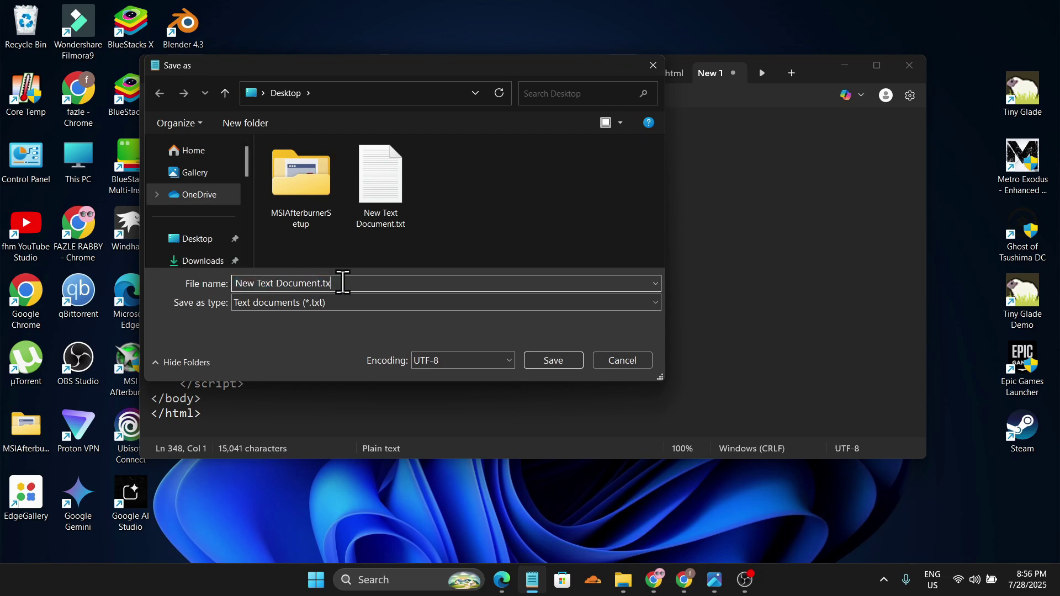
pyautogui.press('BackSpace')
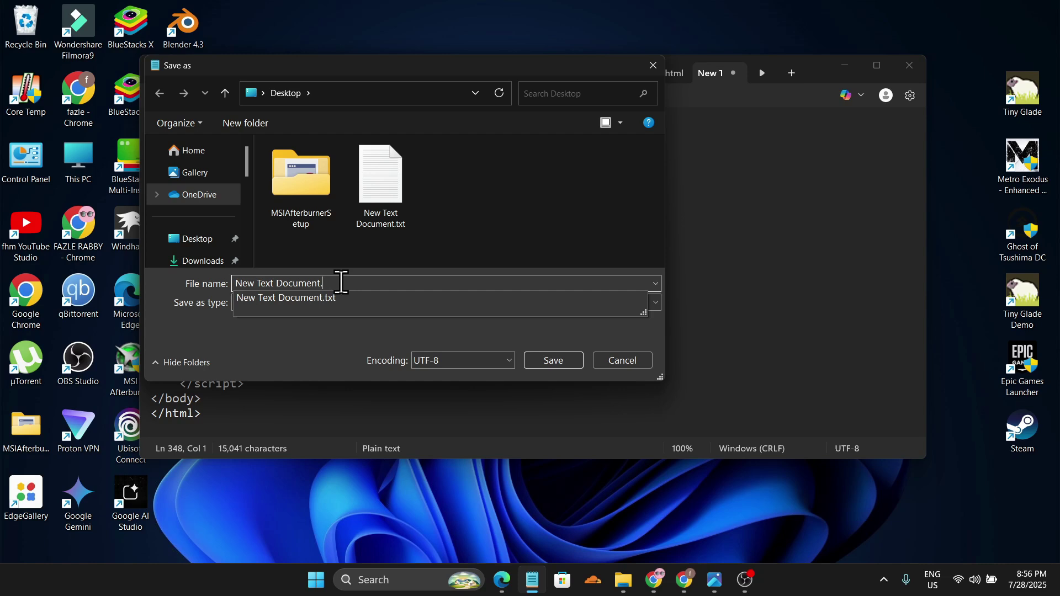
pyautogui.write('html')
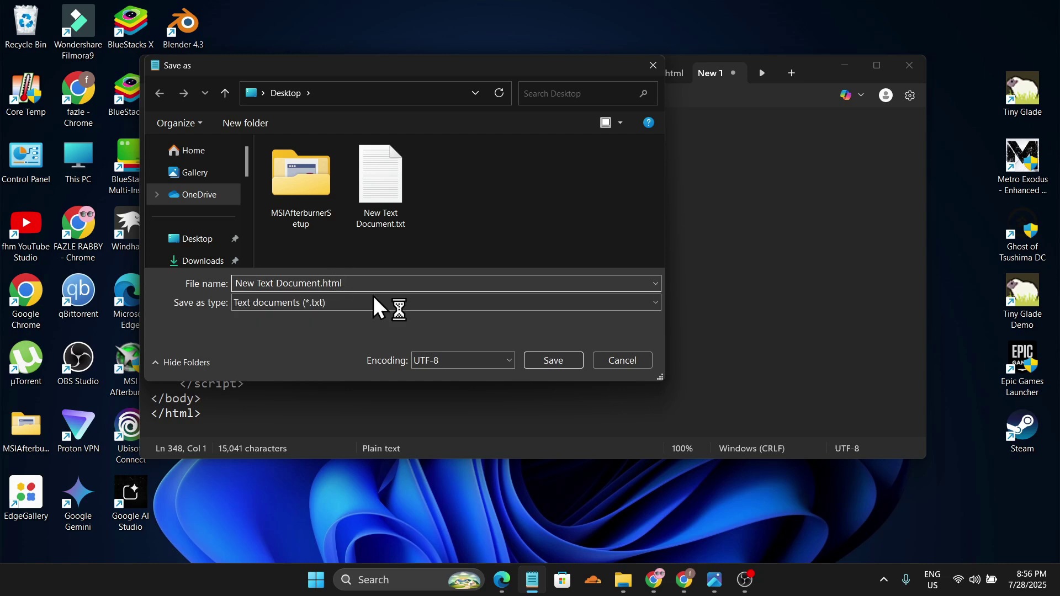
pyautogui.click(553, 360)
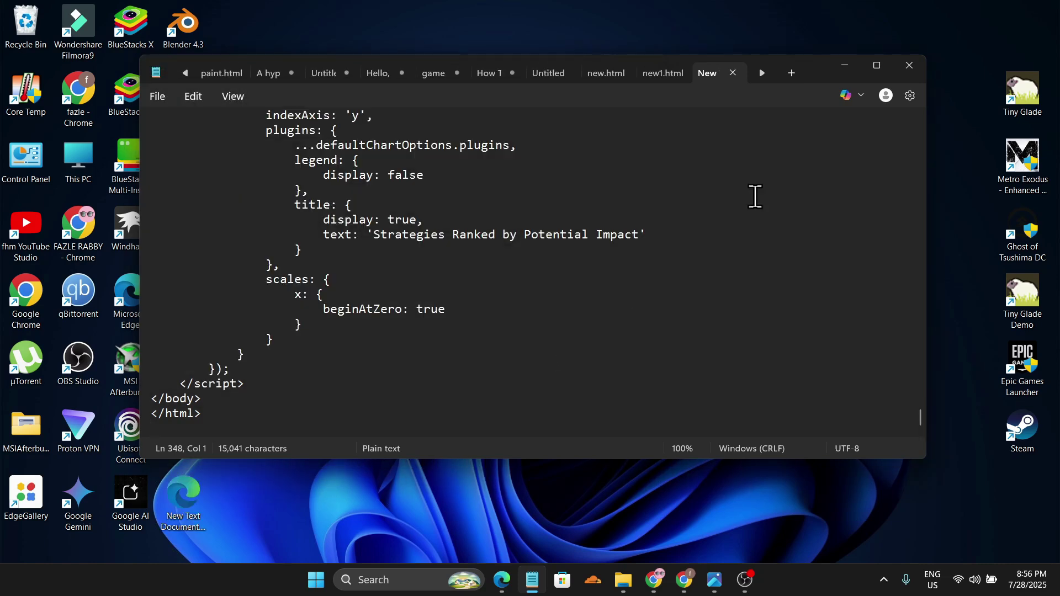
# Close the text editor, open the saved New Text Document.html in Google Chrome and look through the whole infographic page
pyautogui.click(912, 66)
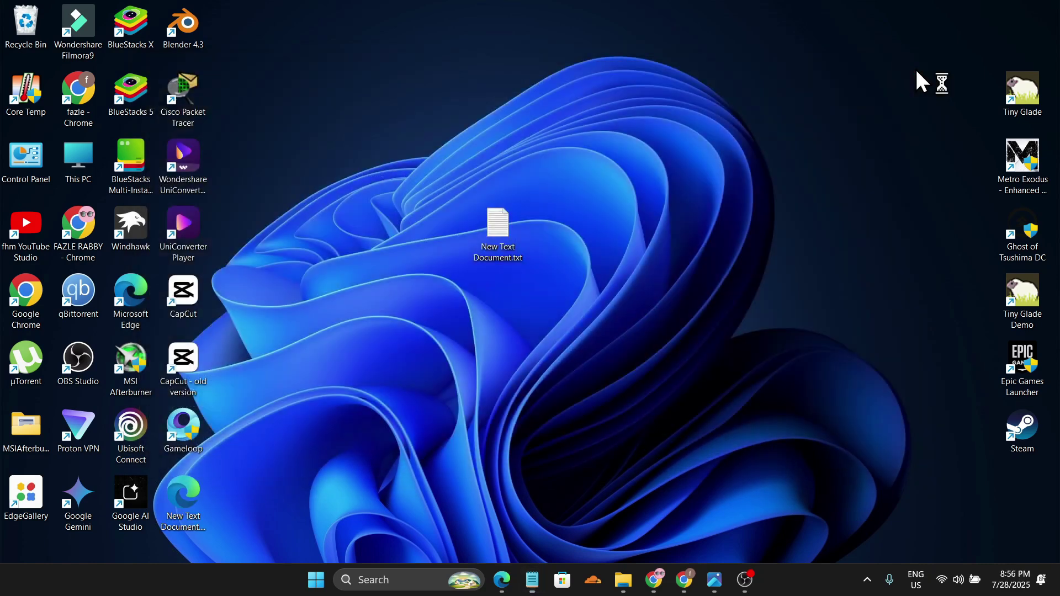
pyautogui.doubleClick(193, 492)
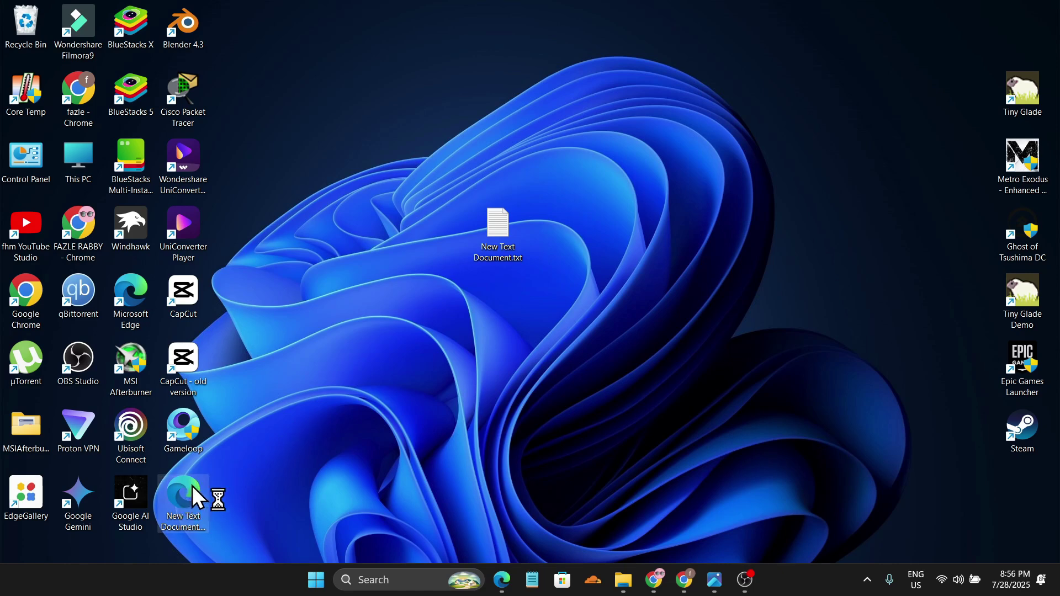
pyautogui.rightClick(190, 493)
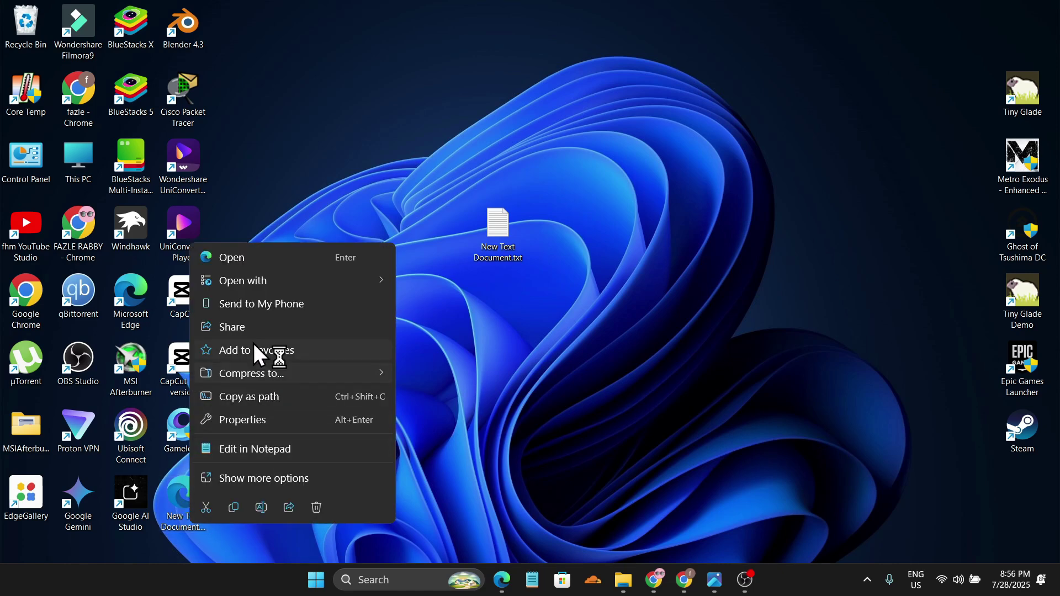
pyautogui.moveTo(326, 281)
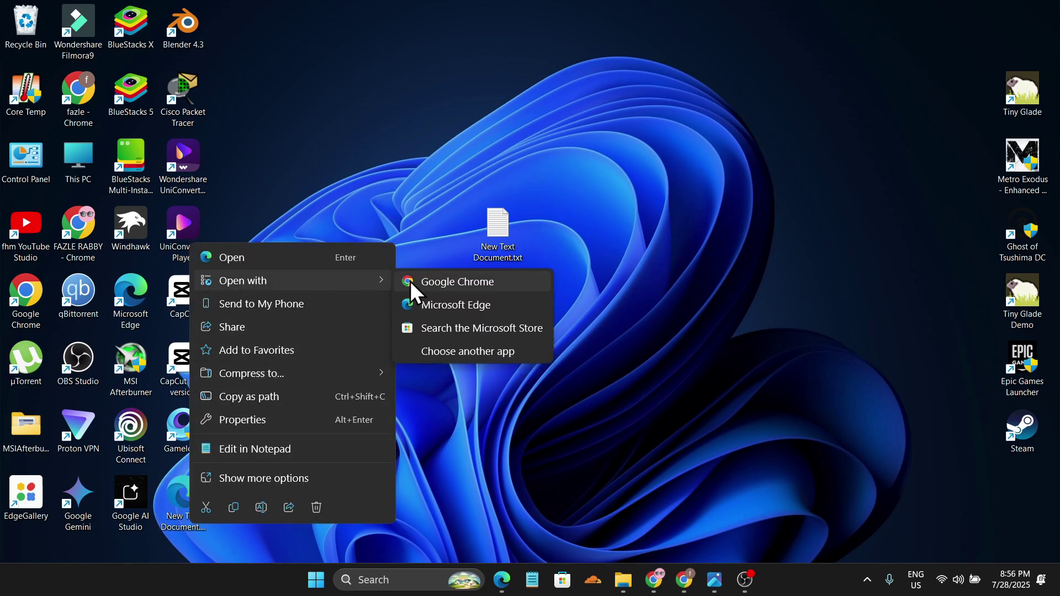
pyautogui.click(447, 282)
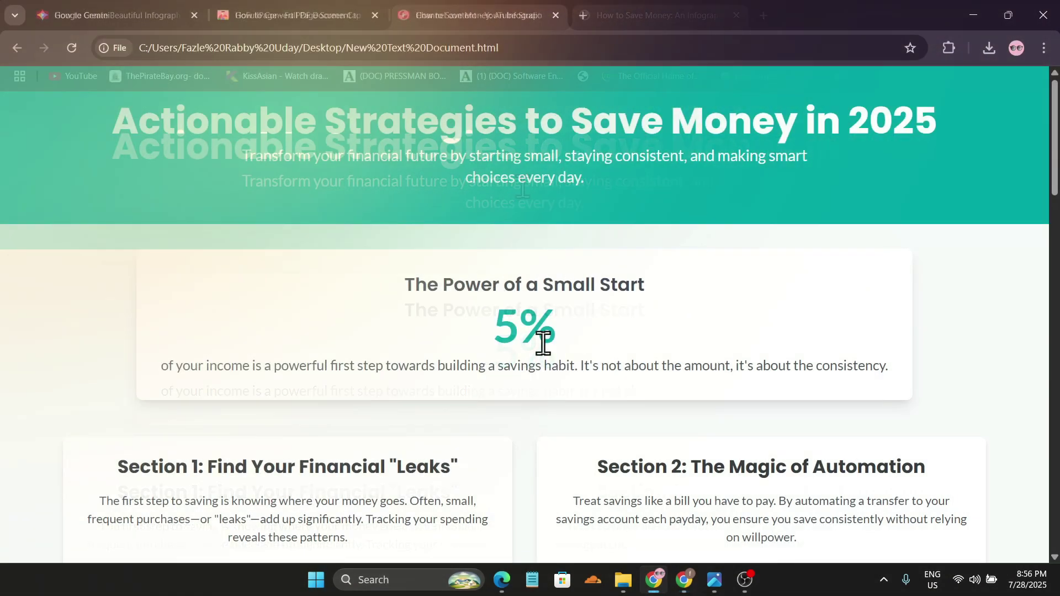
pyautogui.scroll(-20, 543, 346)
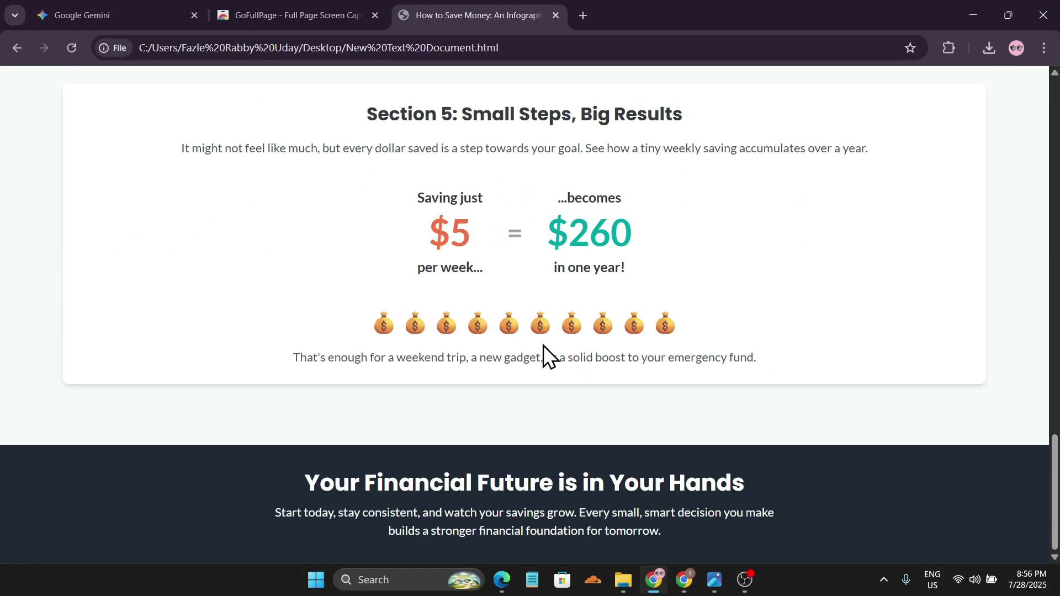
pyautogui.scroll(20, 544, 346)
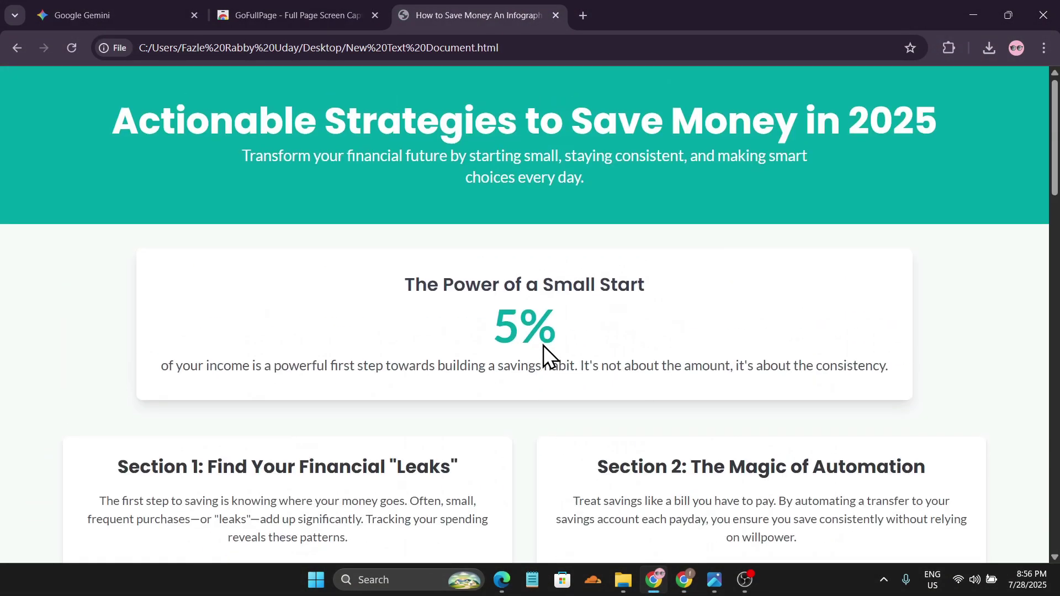
# Review the Chrome Web Store page of the GoFullPage - Full Page Screen Capture extension
pyautogui.click(296, 16)
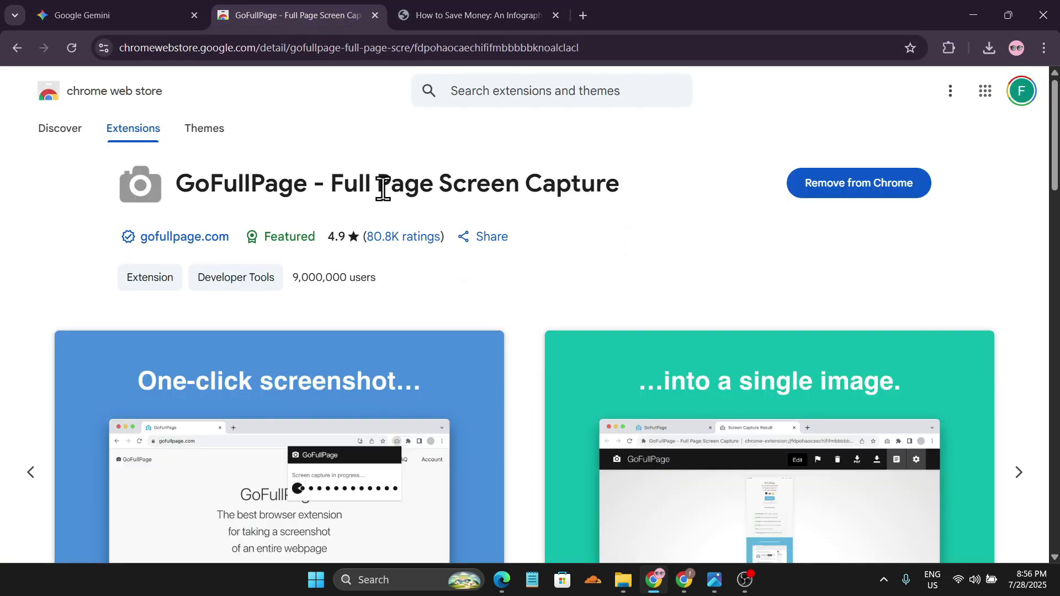
pyautogui.scroll(-4, 507, 350)
pyautogui.scroll(4, 507, 351)
pyautogui.scroll(-4, 513, 305)
pyautogui.scroll(4, 513, 307)
pyautogui.scroll(-2, 513, 293)
pyautogui.scroll(2, 497, 281)
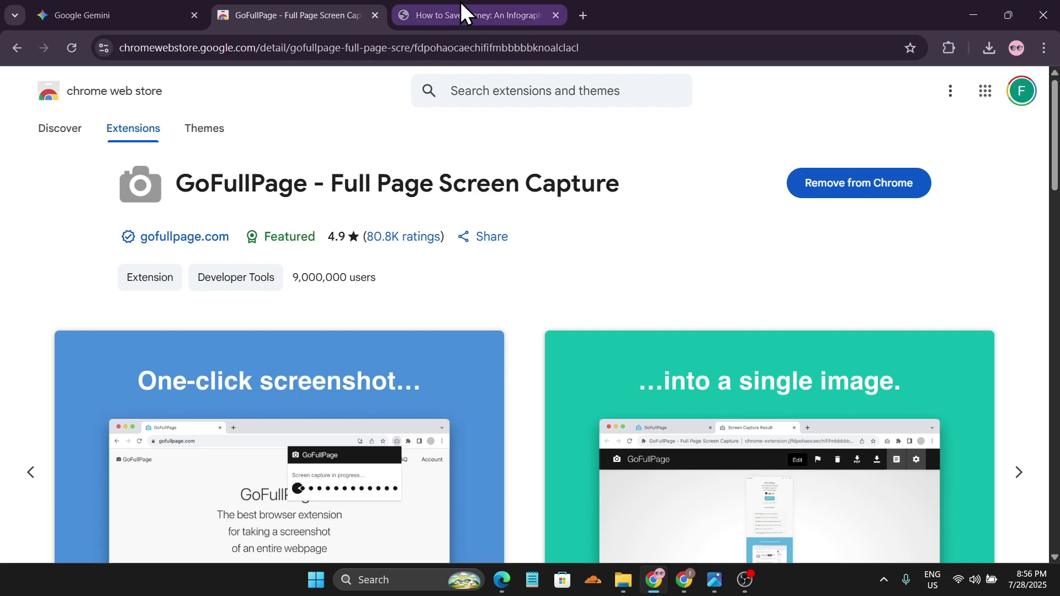
# From the infographic page, open the GoFullPage extension's settings and allow its access to file URLs
pyautogui.click(484, 10)
pyautogui.scroll(-4, 512, 303)
pyautogui.scroll(4, 511, 303)
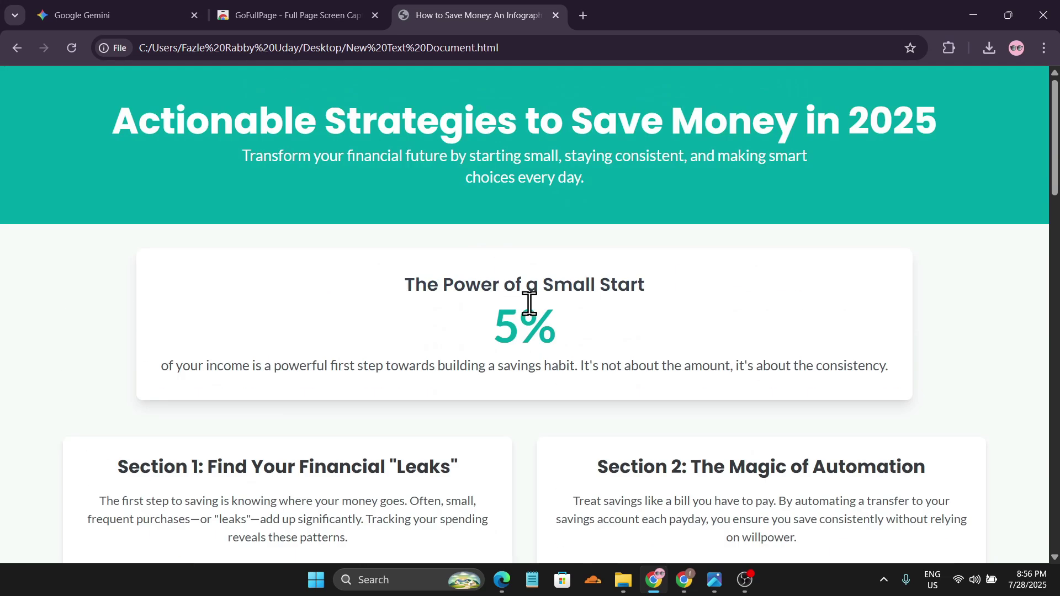
pyautogui.click(950, 48)
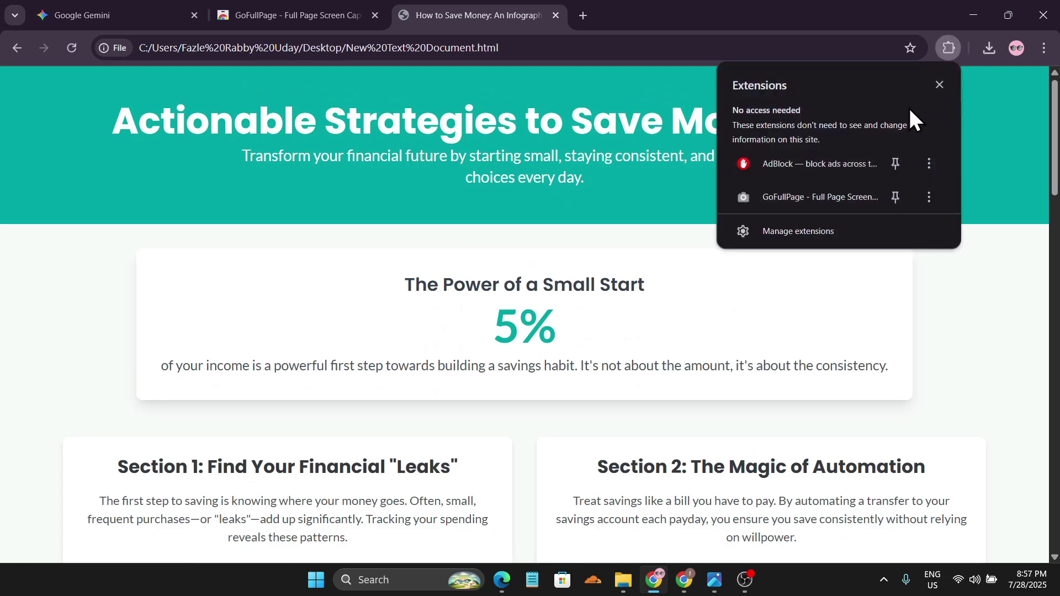
pyautogui.click(797, 199)
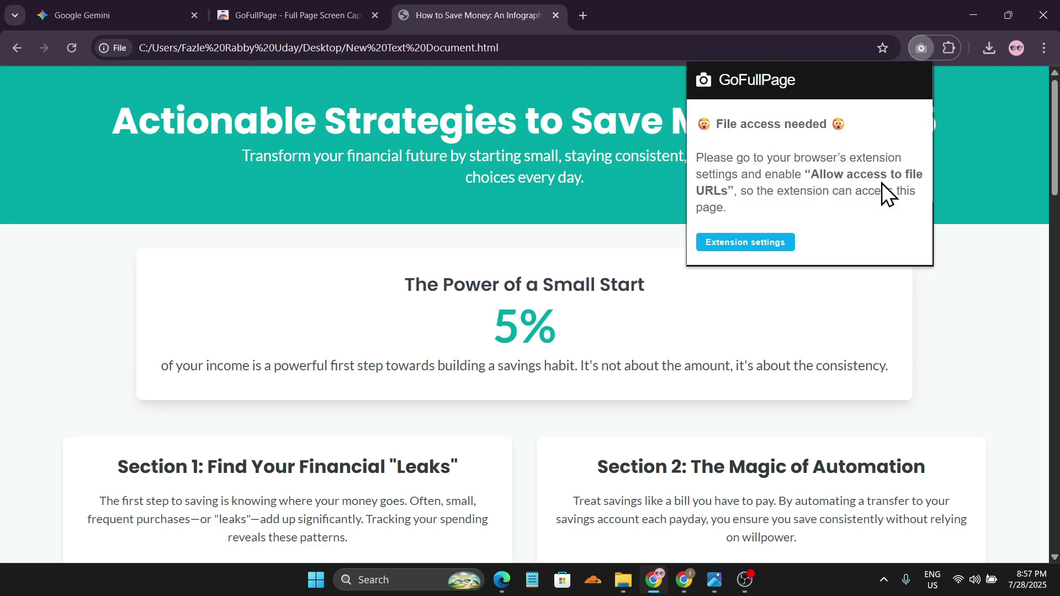
pyautogui.click(740, 245)
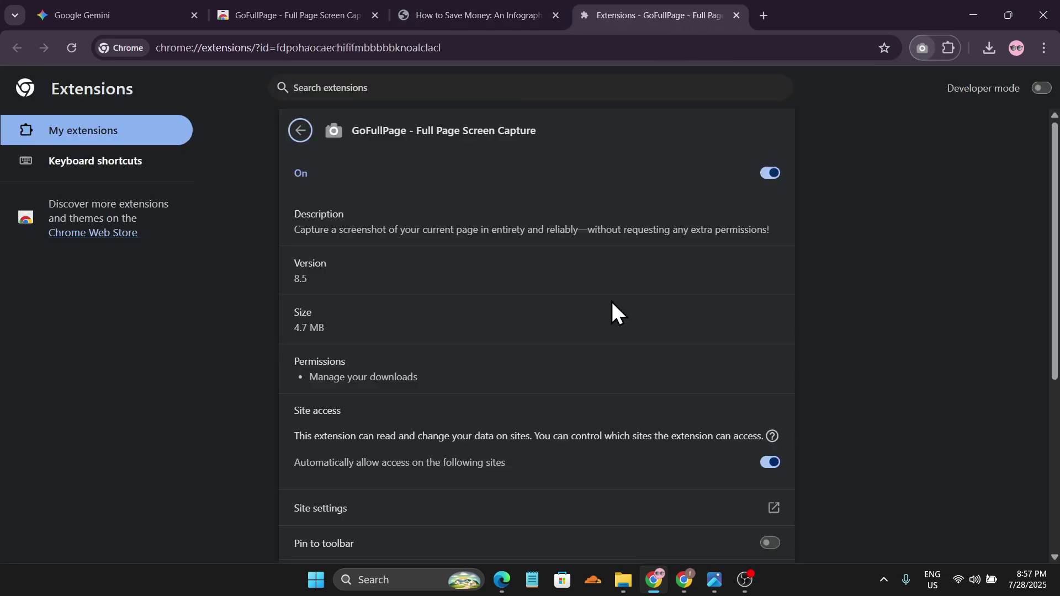
pyautogui.scroll(-5, 583, 301)
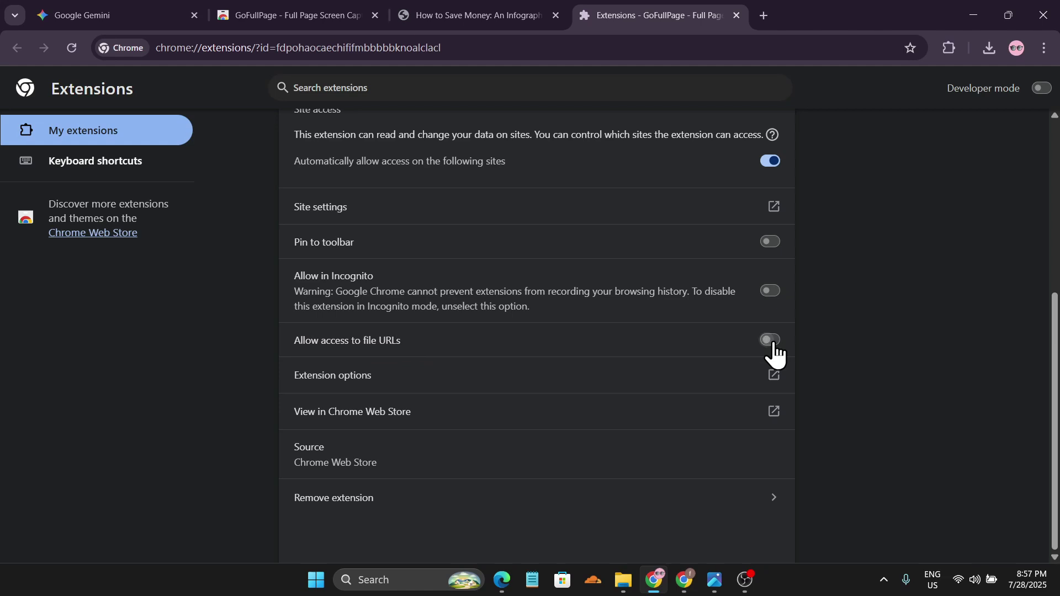
# Capture the entire infographic page as one screenshot with the GoFullPage extension
pyautogui.click(450, 3)
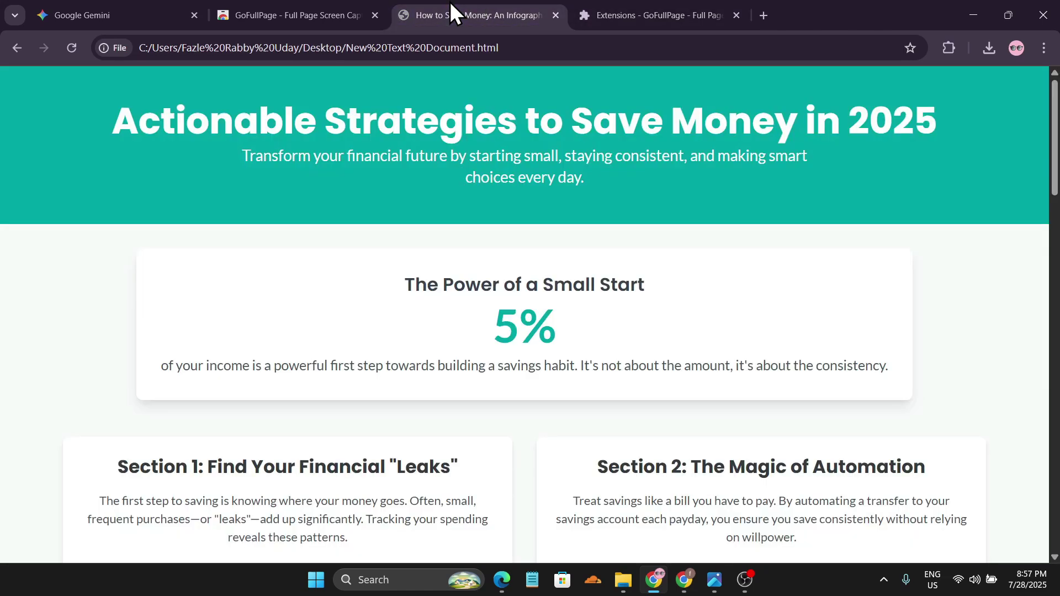
pyautogui.click(948, 50)
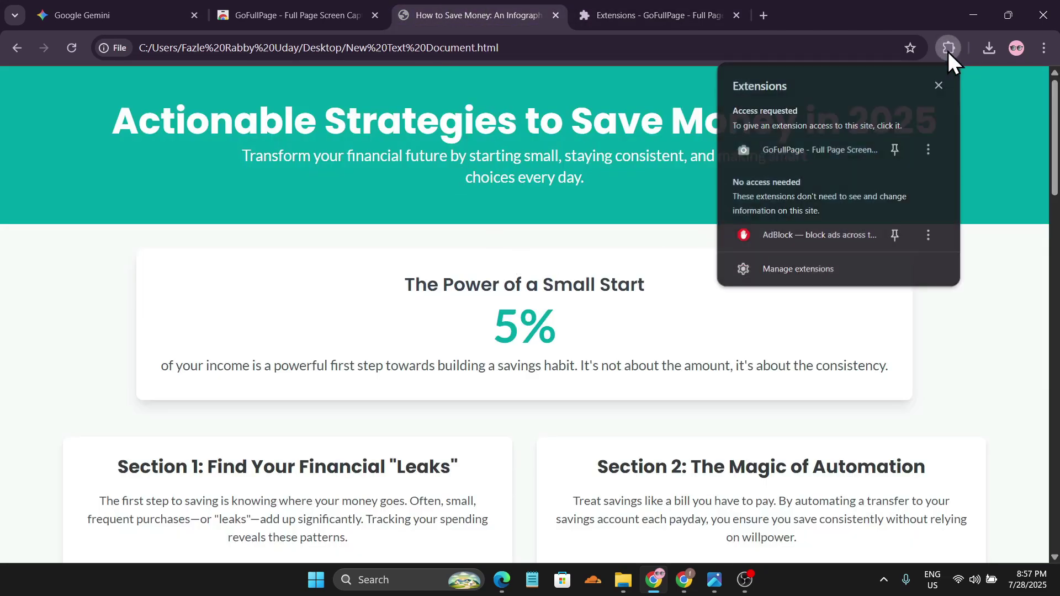
pyautogui.click(806, 152)
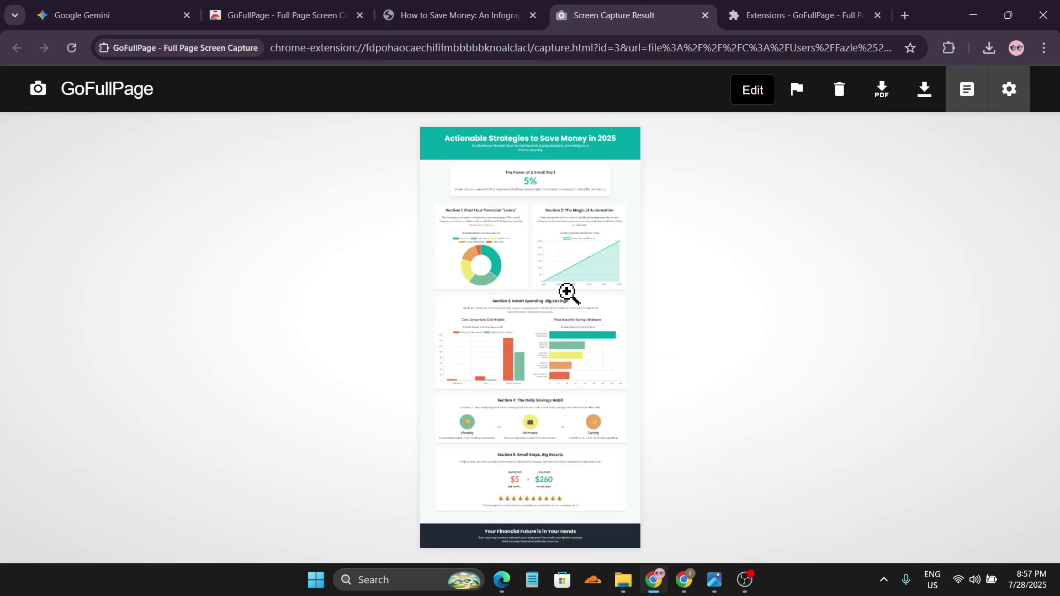
# Examine the captured infographic enlarged, including its chart sections, and return to the whole-page view
pyautogui.click(548, 275)
pyautogui.scroll(-8, 550, 276)
pyautogui.scroll(4, 552, 276)
pyautogui.rightClick(552, 274)
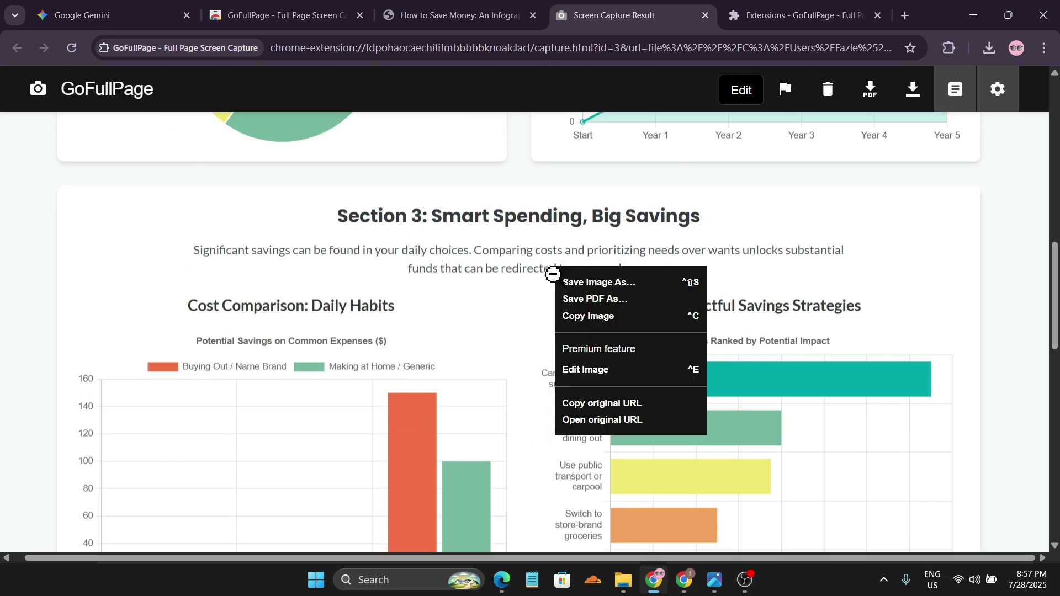
pyautogui.click(552, 274)
pyautogui.click(549, 273)
pyautogui.click(550, 274)
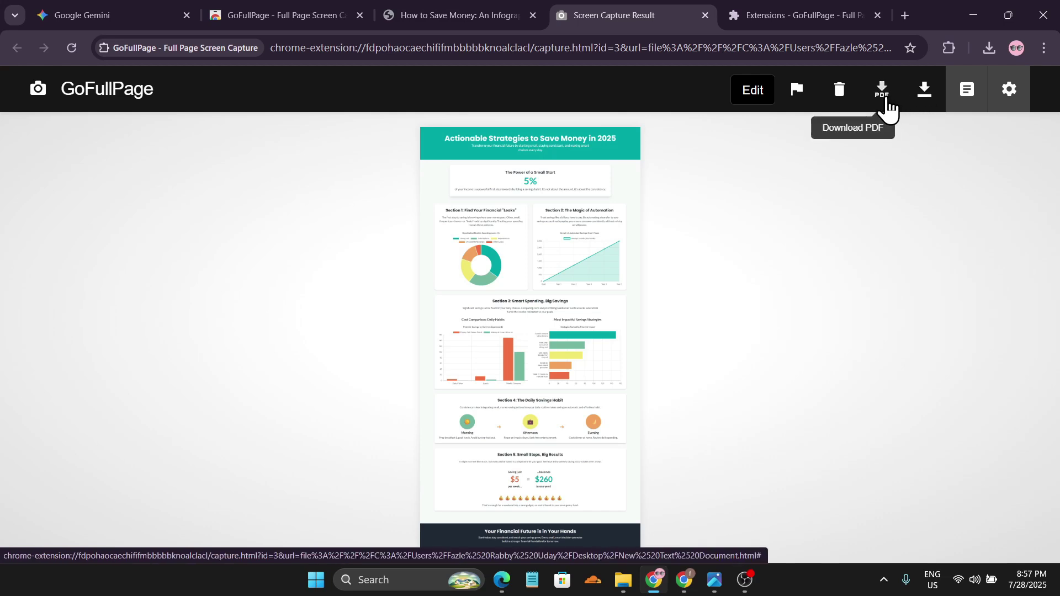
# Download the captured infographic as a PNG image and open the downloaded file to inspect it enlarged
pyautogui.click(925, 94)
pyautogui.click(936, 85)
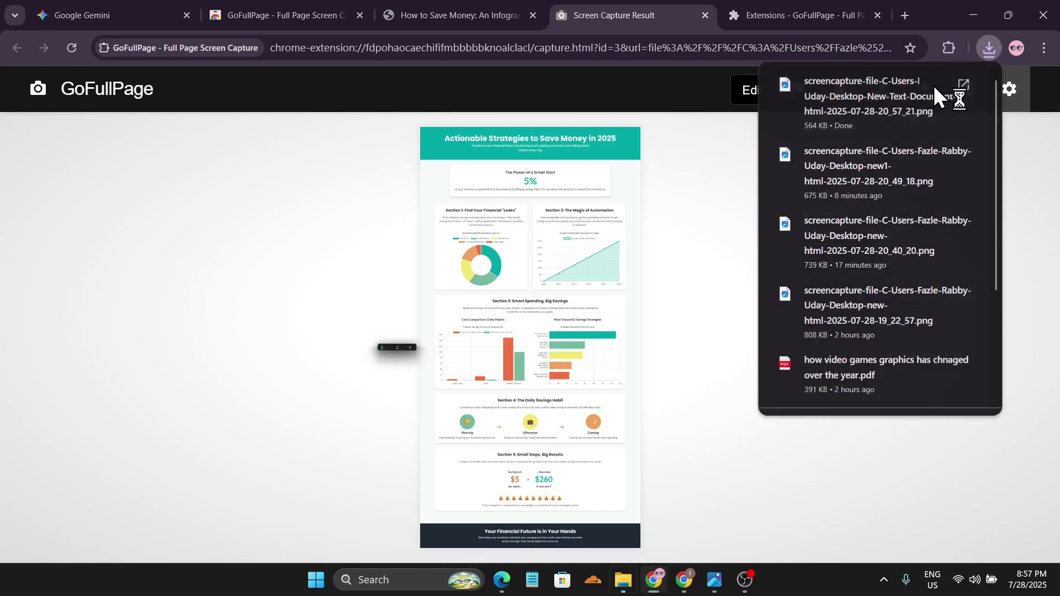
pyautogui.doubleClick(528, 135)
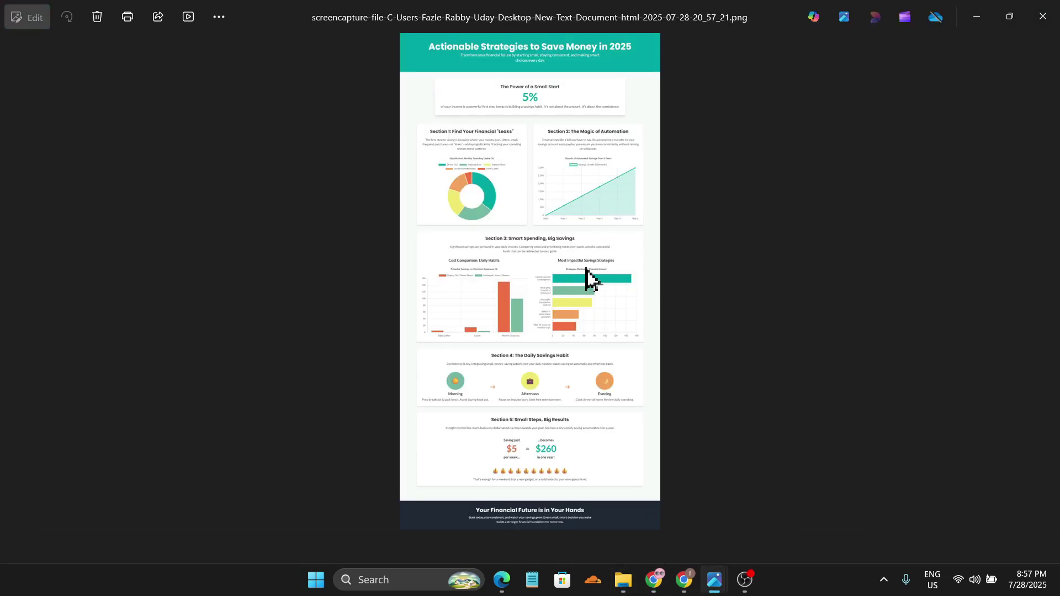
pyautogui.scroll(5, 579, 309)
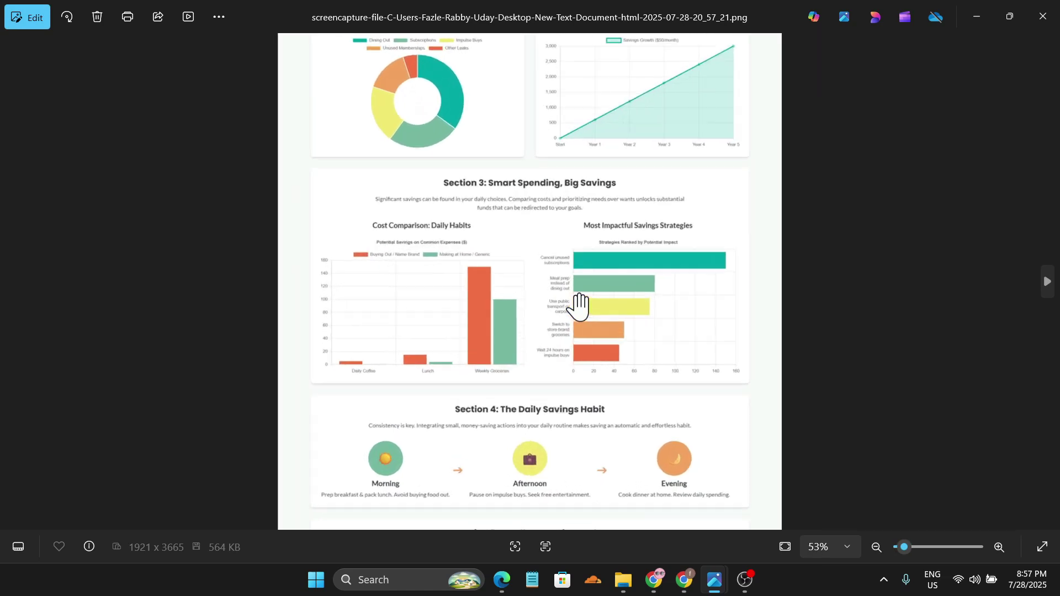
pyautogui.moveTo(587, 327); pyautogui.dragTo(587, 365)
# Switch to Microsoft Edge and look through the source PDF on saving money to compare it with the infographic
pyautogui.click(502, 580)
pyautogui.scroll(-10, 580, 307)
pyautogui.scroll(-2, 578, 307)
pyautogui.scroll(10, 577, 306)
pyautogui.scroll(-12, 577, 306)
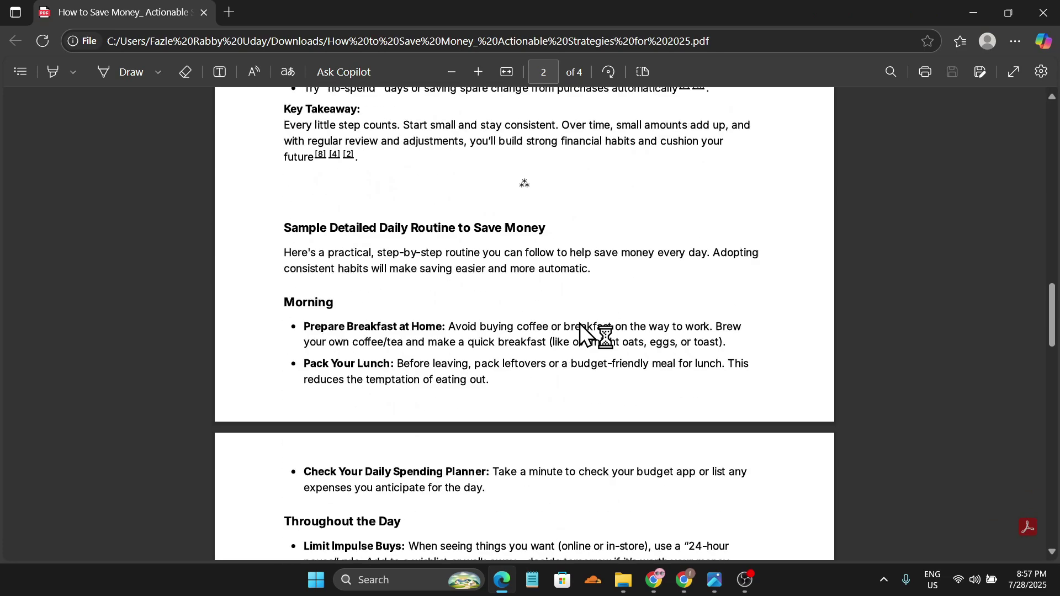
pyautogui.scroll(-3, 580, 331)
# Return to the downloaded infographic image and examine its title, charts and lower sections enlarged
pyautogui.moveTo(715, 580)
pyautogui.click(652, 530)
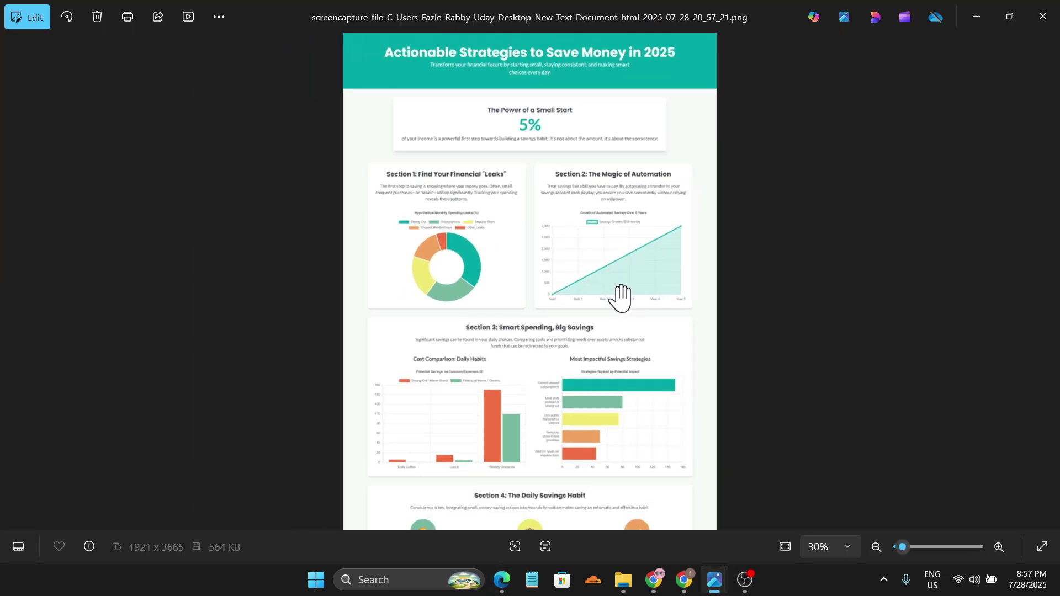
pyautogui.scroll(-1, 621, 298)
pyautogui.scroll(2, 608, 303)
pyautogui.moveTo(608, 308); pyautogui.dragTo(601, 215)
pyautogui.moveTo(614, 385); pyautogui.dragTo(620, 332)
pyautogui.moveTo(599, 235); pyautogui.dragTo(597, 390)
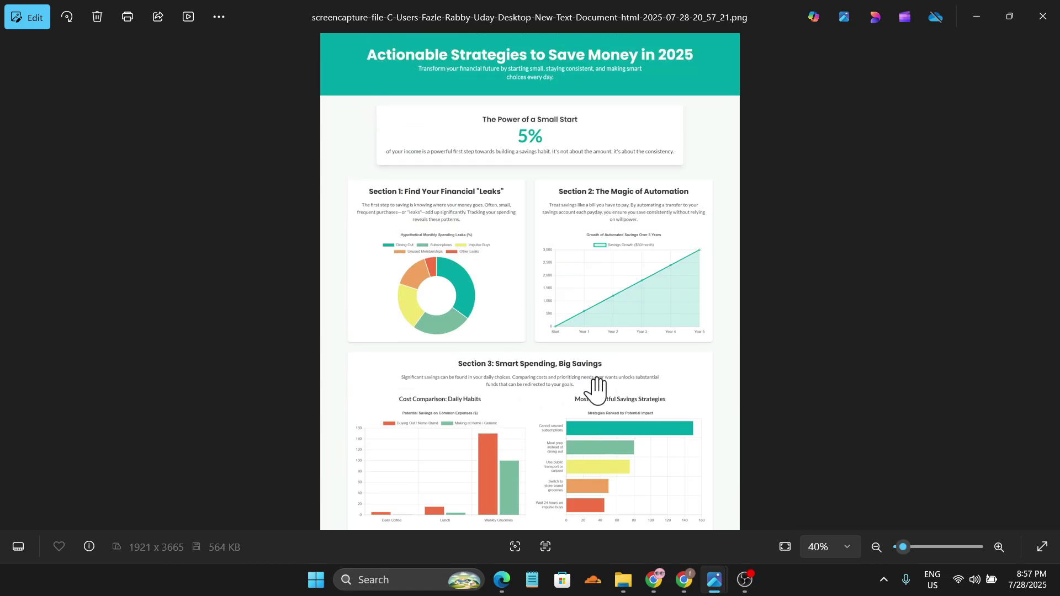